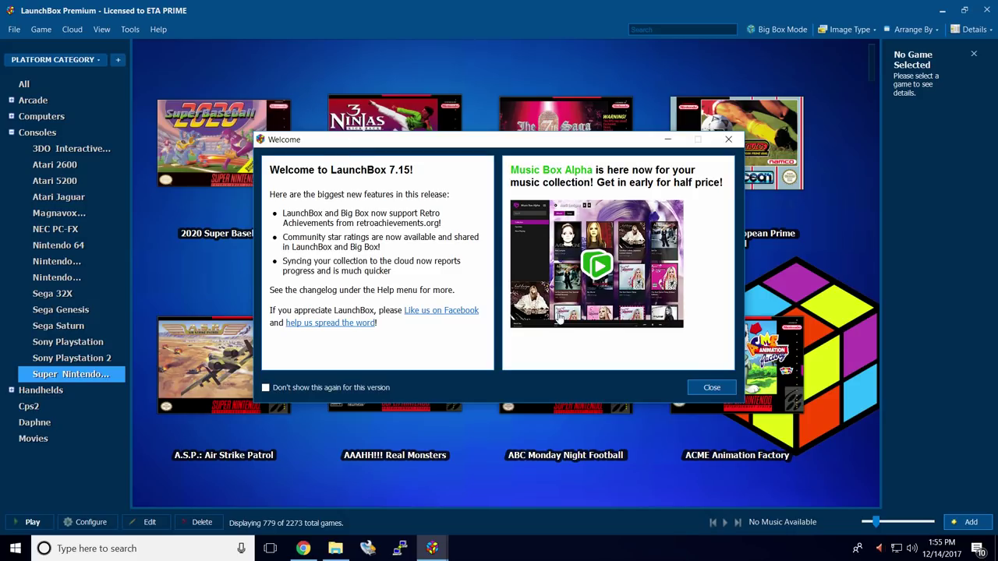
- Close the welcome window, open the Retro Achievements settings in LaunchBox's options and follow the link to register for an account
click(716, 388)
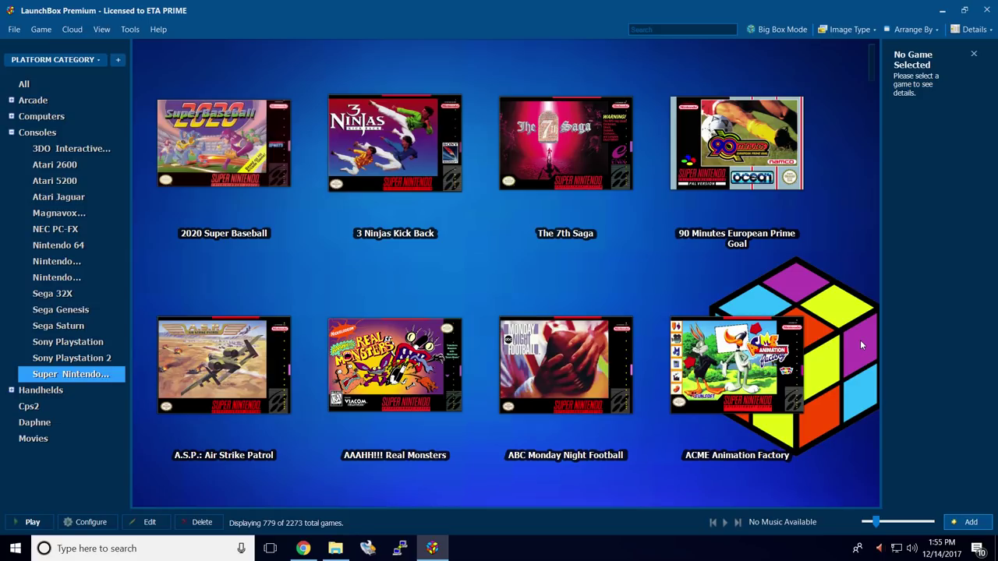
click(133, 31)
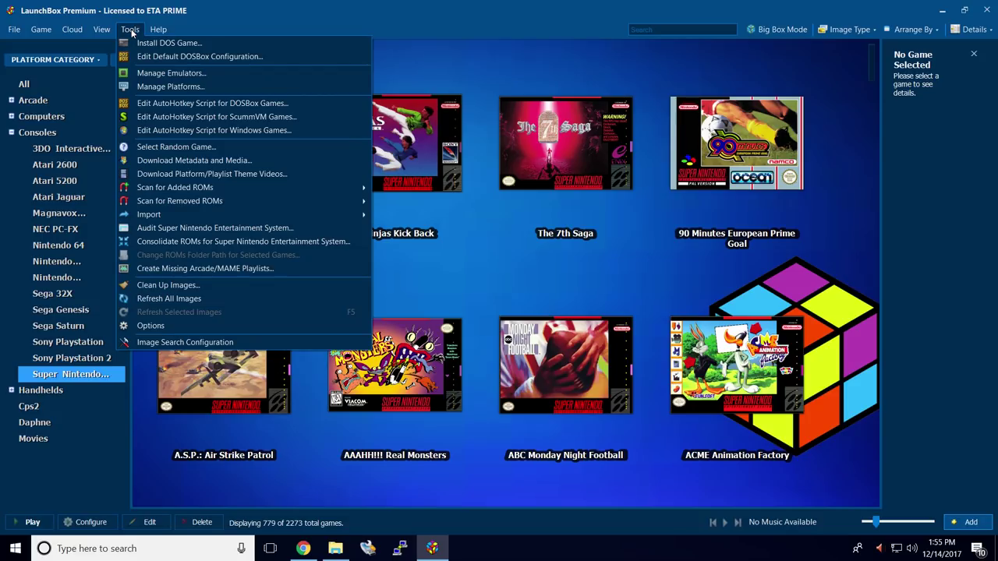
click(167, 326)
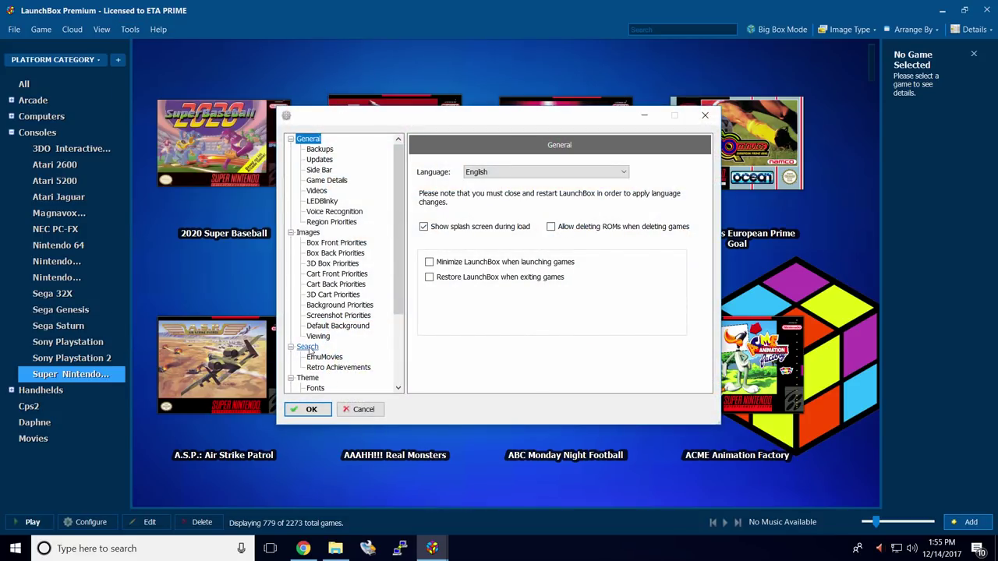
click(326, 368)
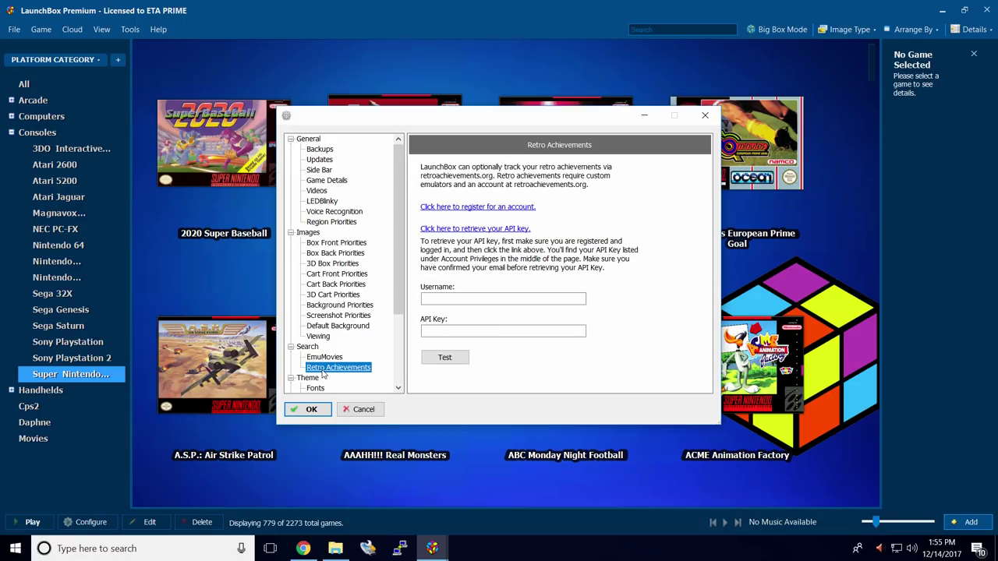
click(483, 208)
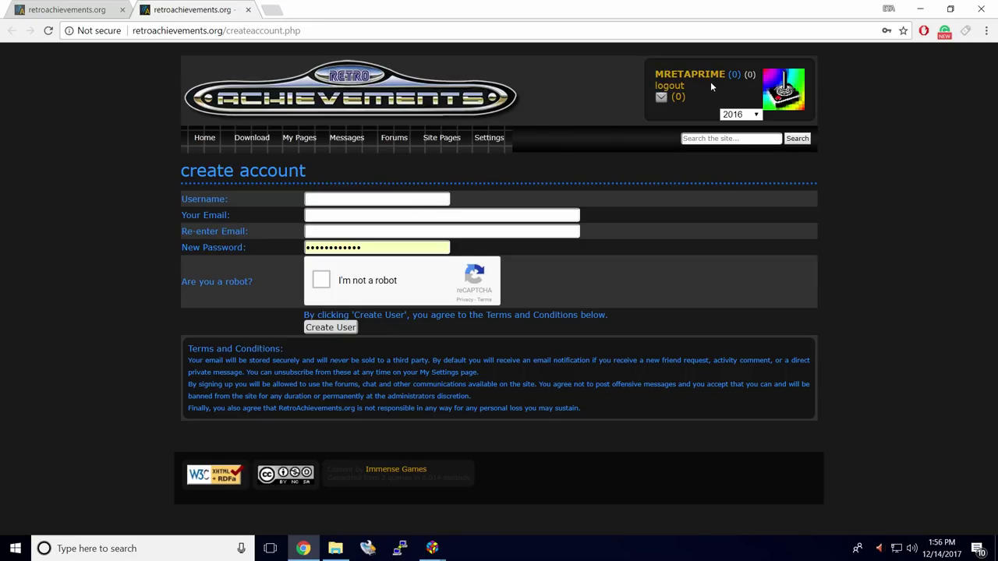
- Open the emulator download page from the RetroAchievements home page and review the emulators offered
click(201, 145)
click(199, 162)
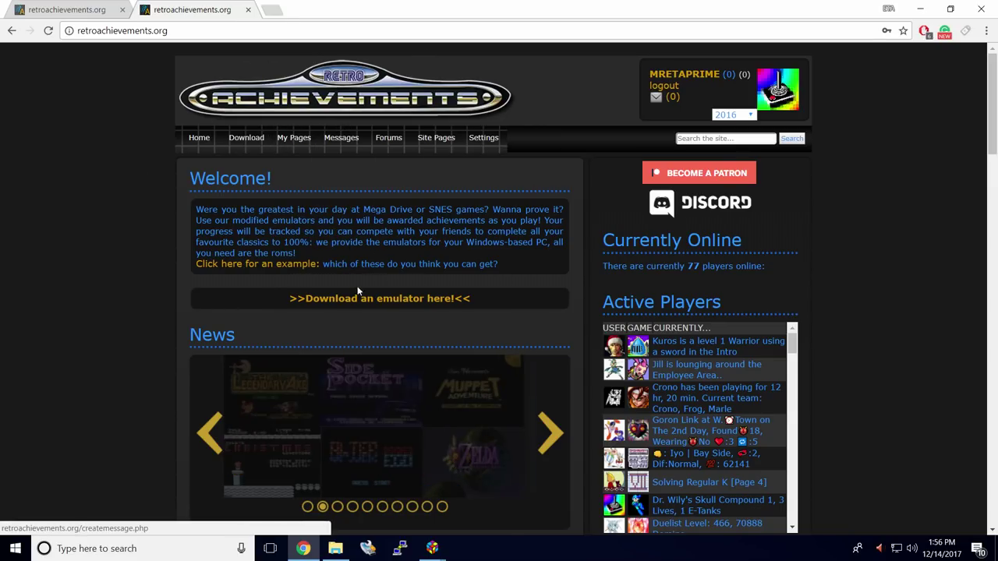
click(422, 304)
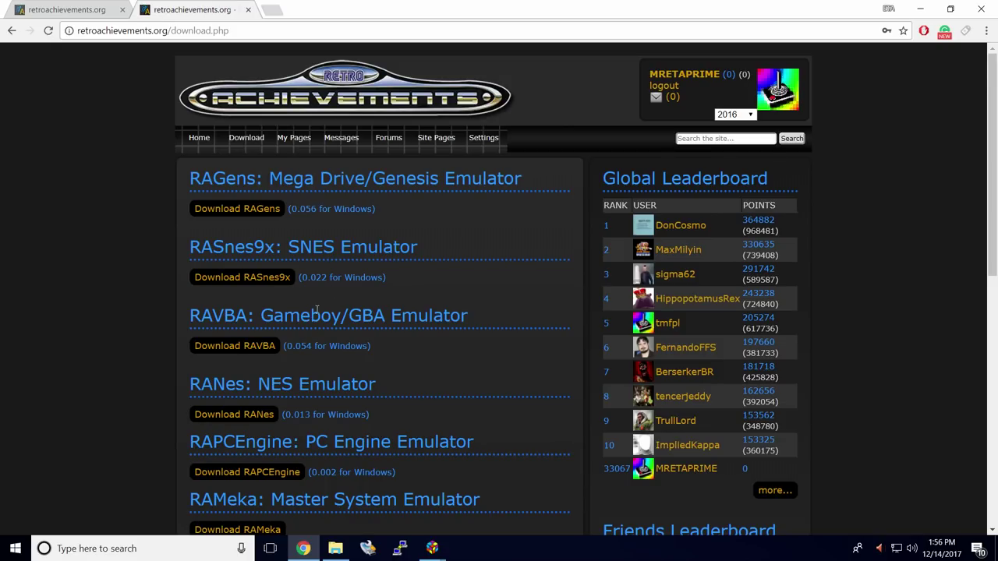
scroll(316, 388, down, 1)
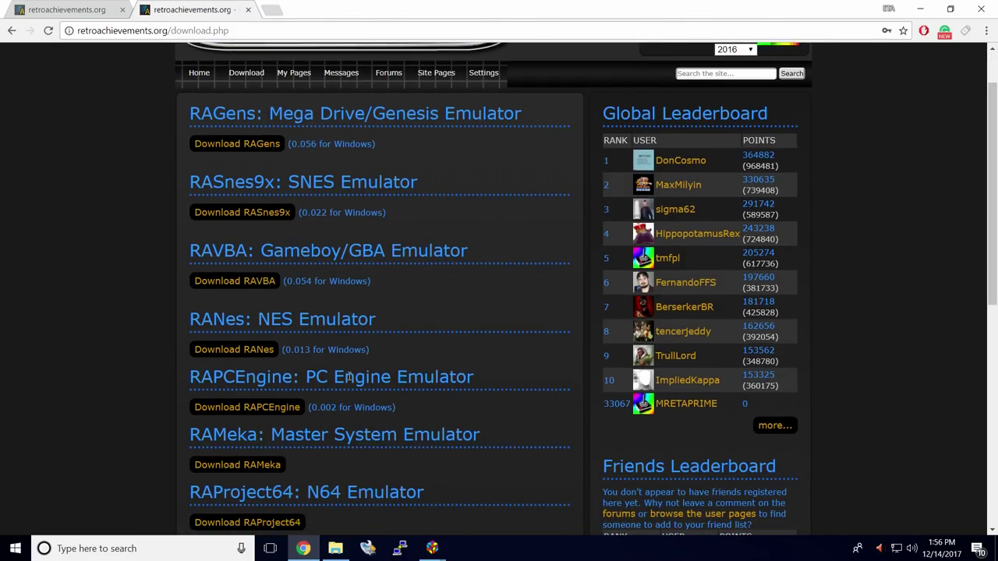
scroll(348, 378, down, 2)
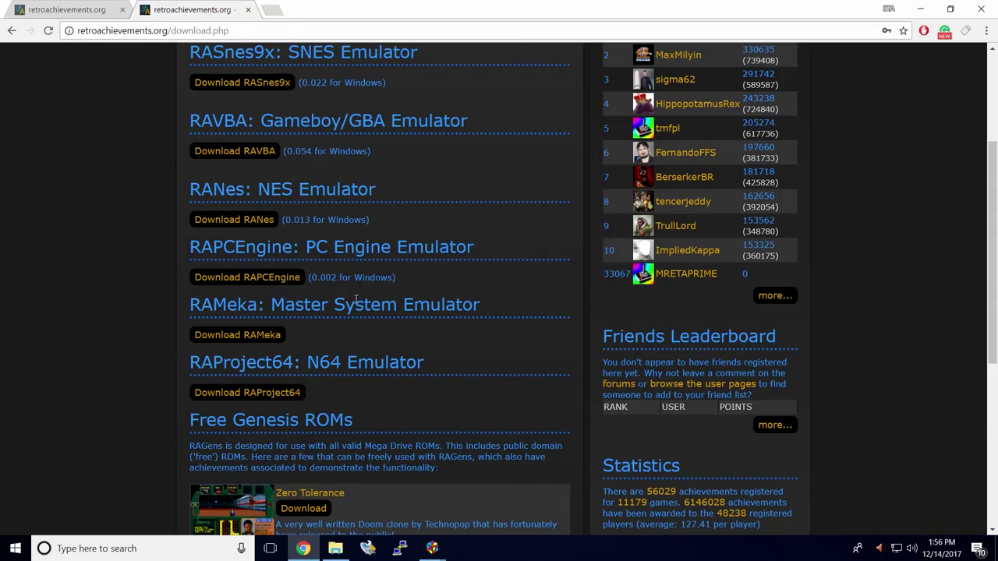
scroll(358, 365, up, 3)
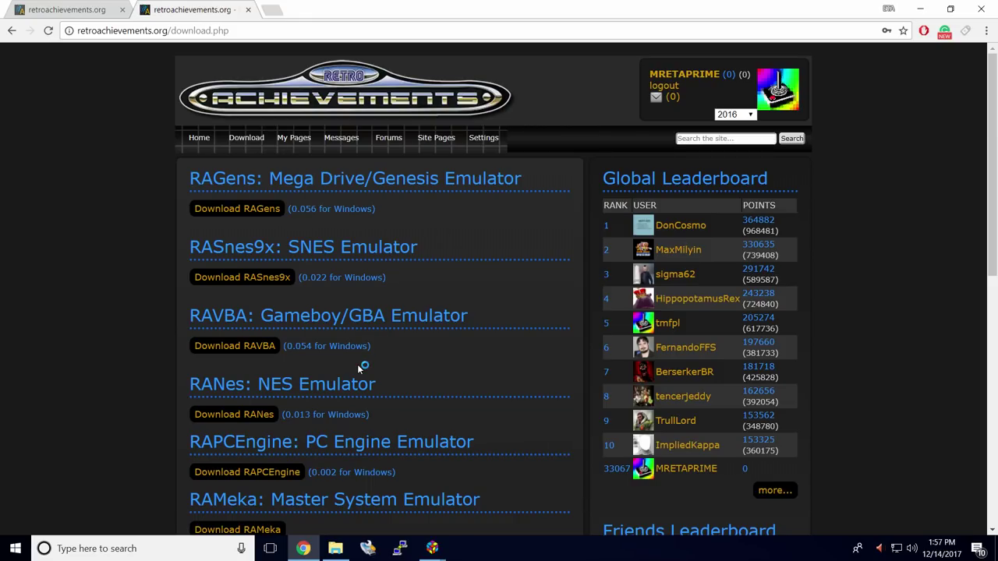
- Open the list of supported Super Nintendo games with achievements and browse its titles
mouse_move(436, 139)
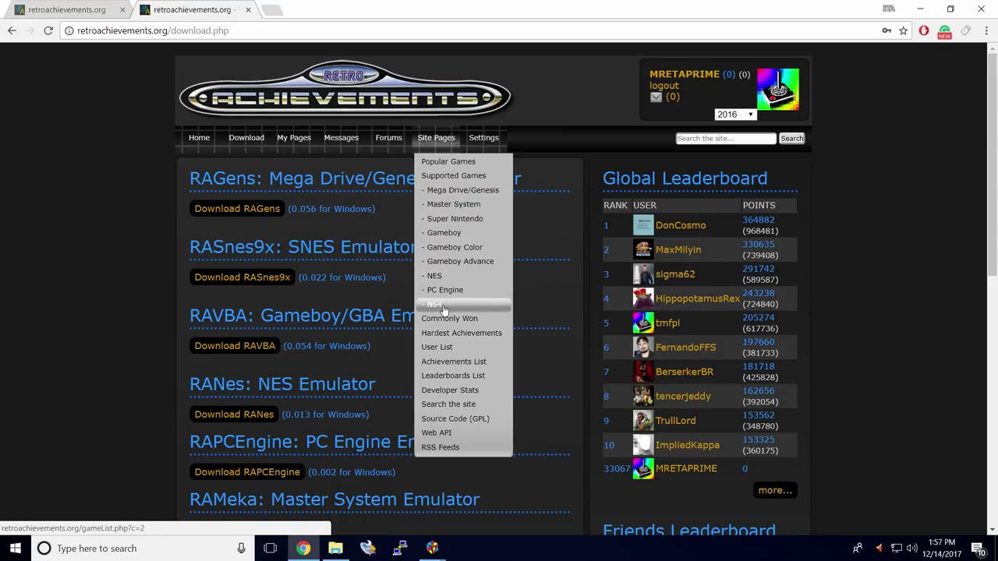
click(444, 222)
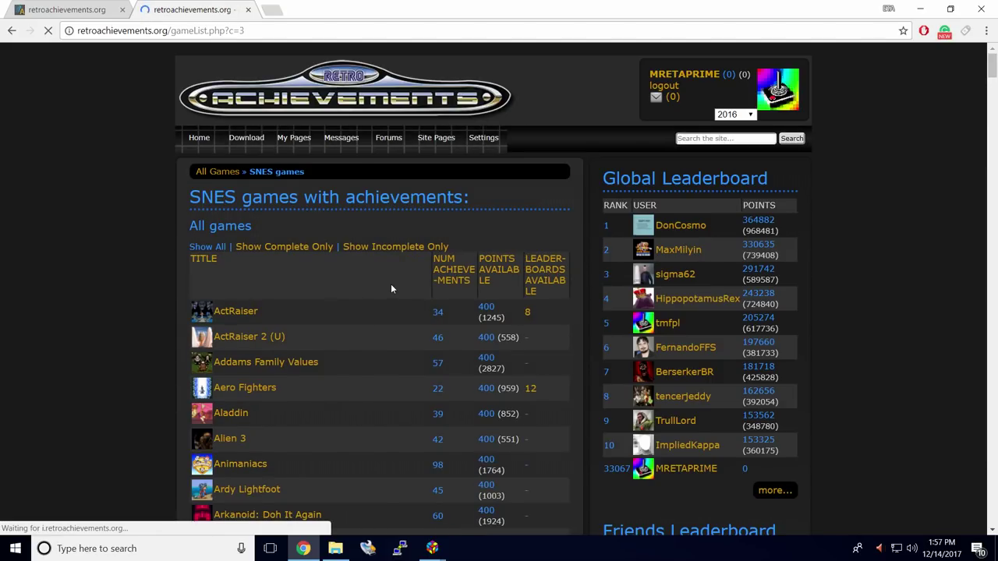
scroll(391, 288, down, 3)
scroll(392, 289, down, 3)
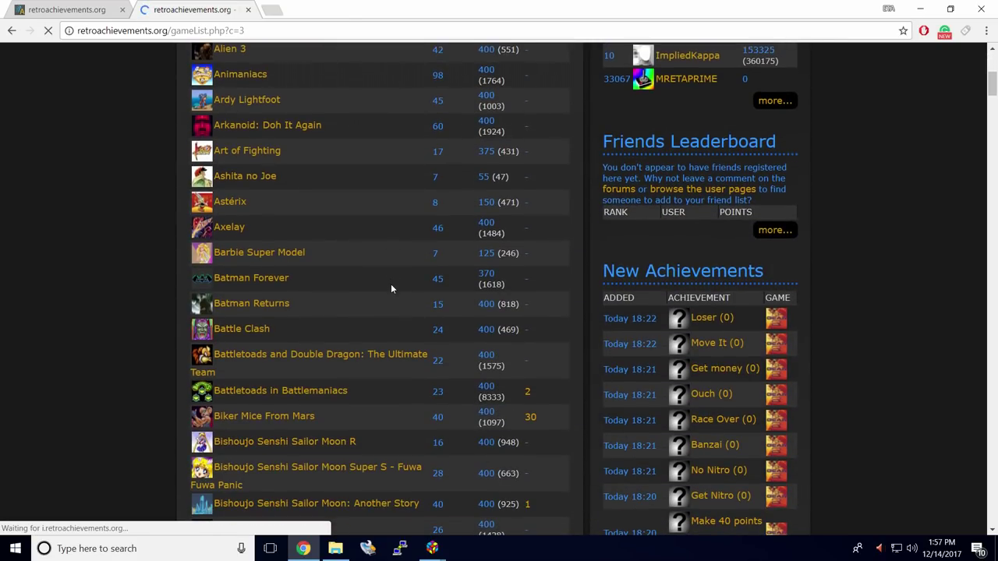
scroll(392, 289, down, 5)
scroll(393, 287, down, 4)
scroll(392, 288, up, 4)
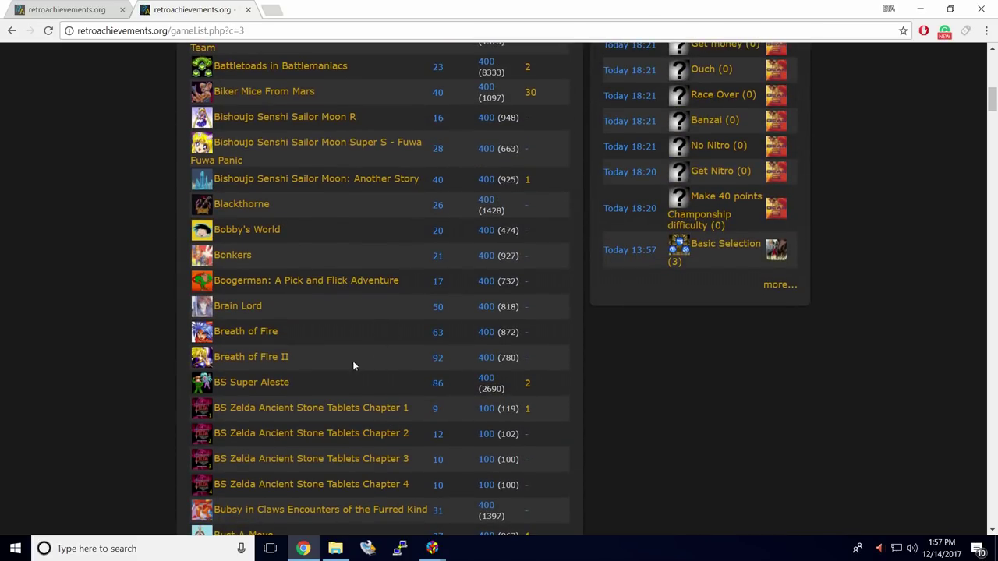
- Open the Breath of Fire page and examine its full list of achievements
click(236, 329)
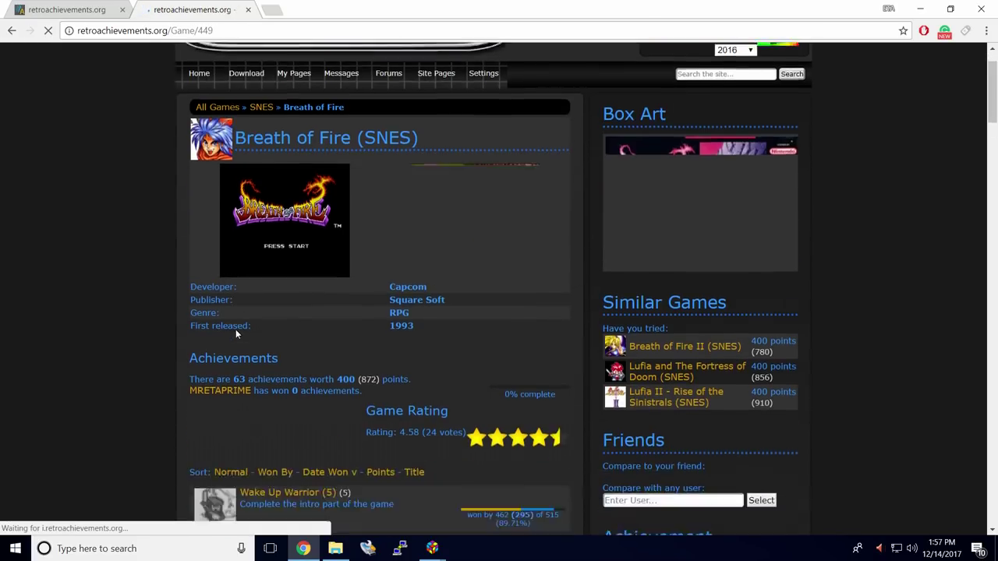
scroll(236, 329, down, 4)
scroll(368, 250, up, 2)
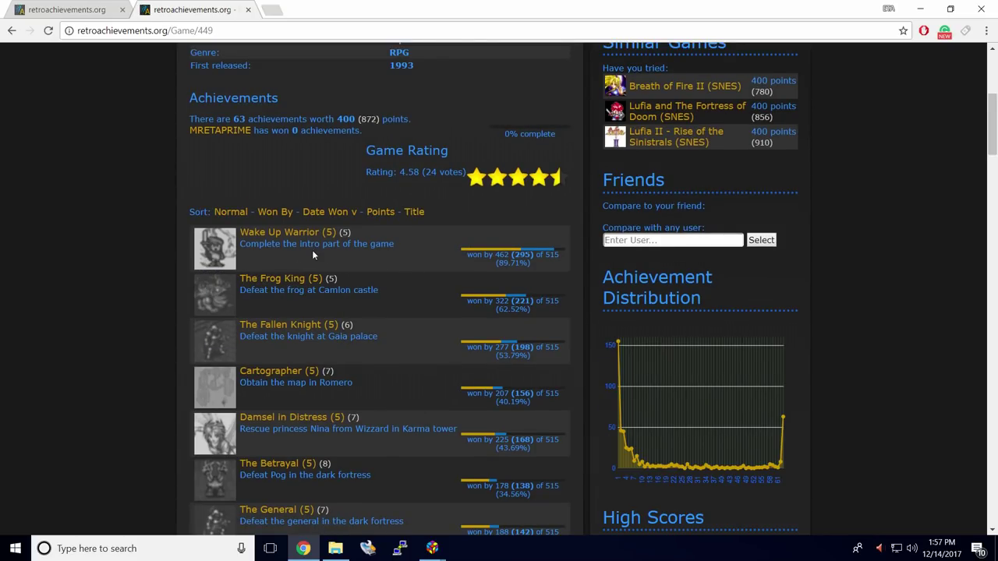
scroll(390, 272, down, 14)
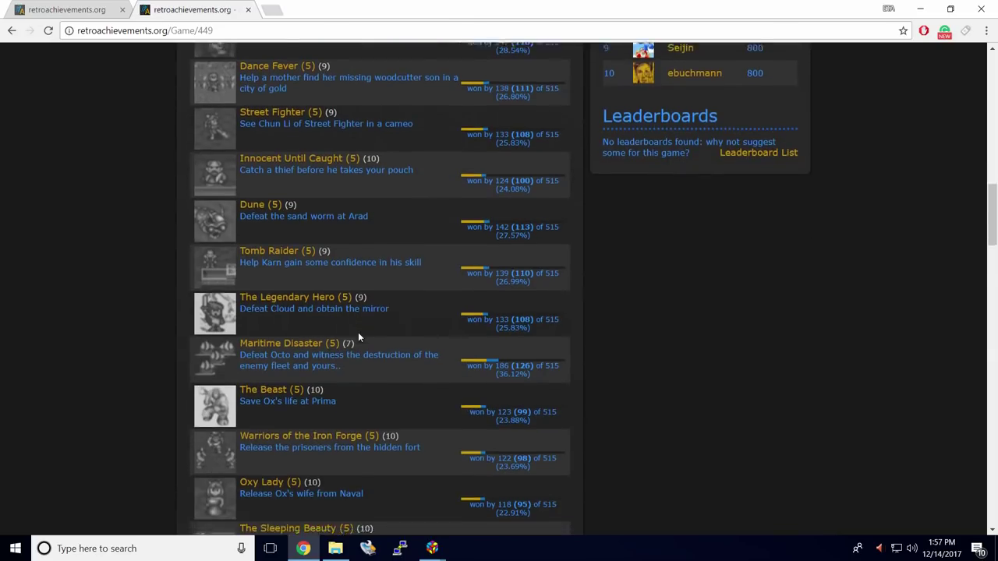
scroll(358, 332, down, 20)
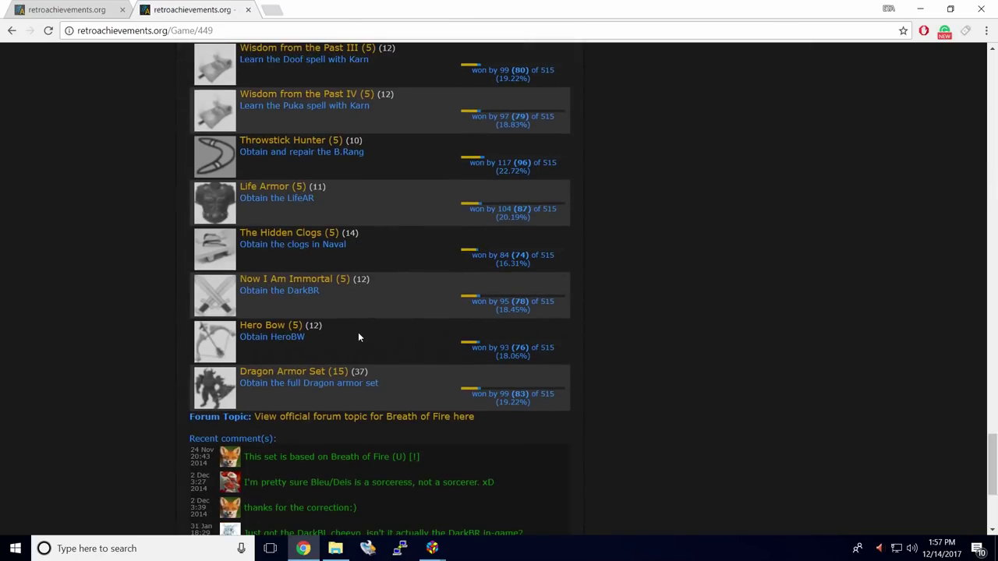
scroll(358, 333, up, 2)
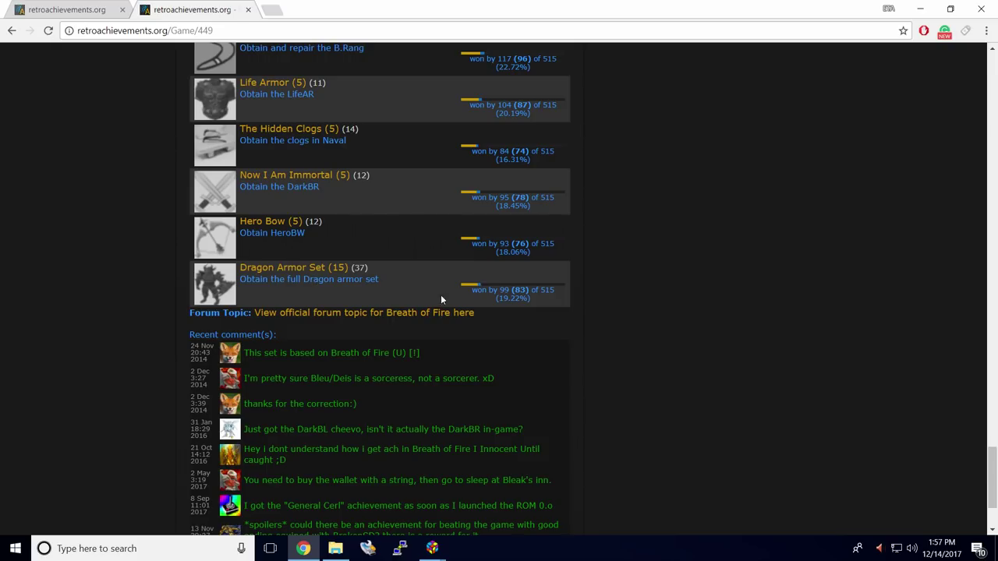
scroll(404, 316, up, 15)
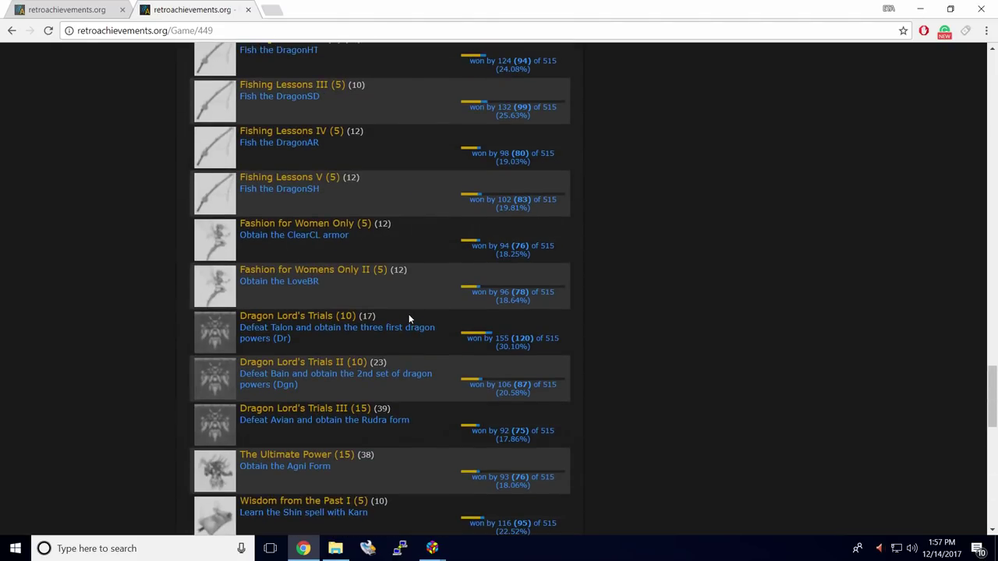
scroll(408, 314, up, 20)
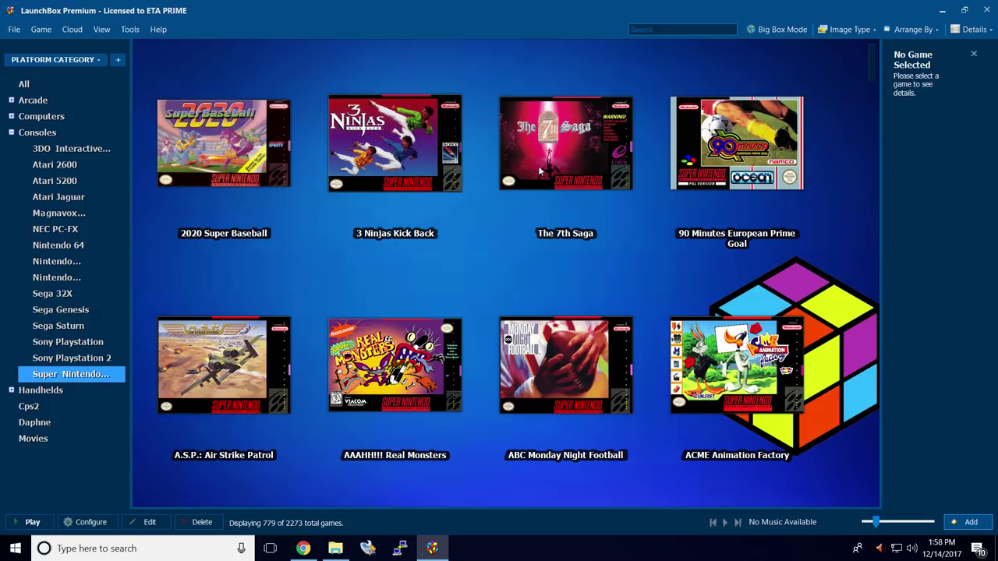
- Switch to LaunchBox, open RetroArch from the 2020 Super Baseball entry and go to its Achievements settings
right_click(236, 155)
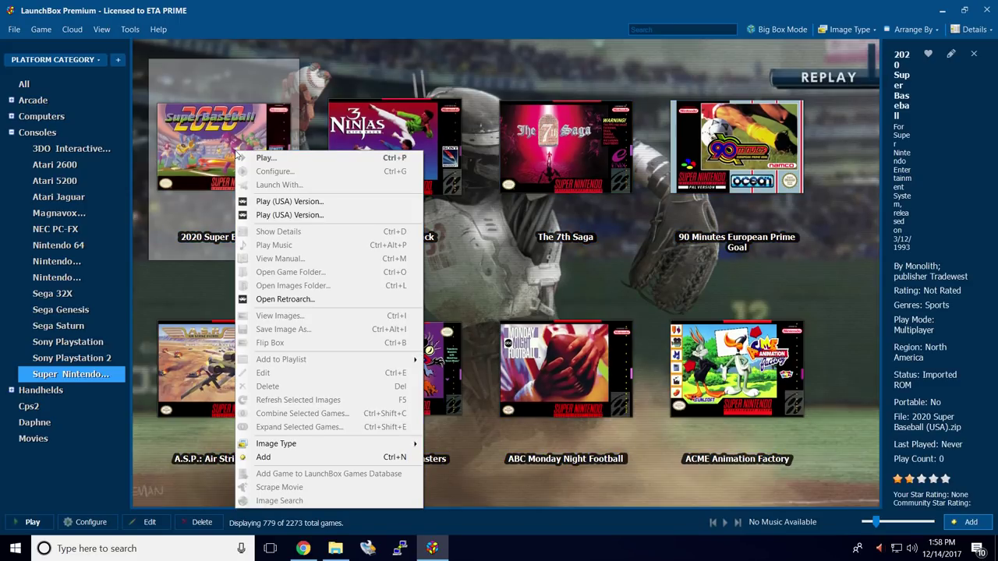
click(306, 304)
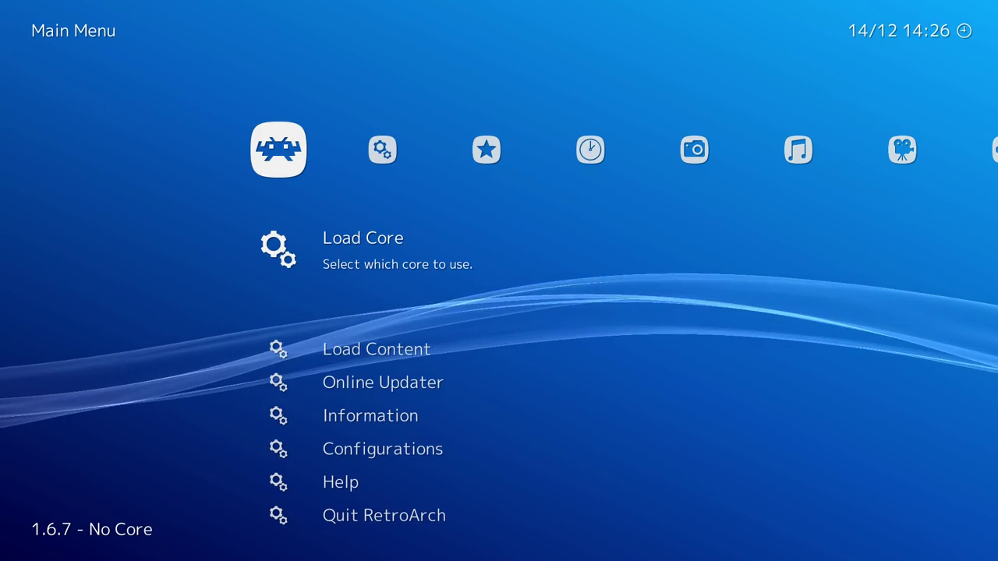
key(Right)
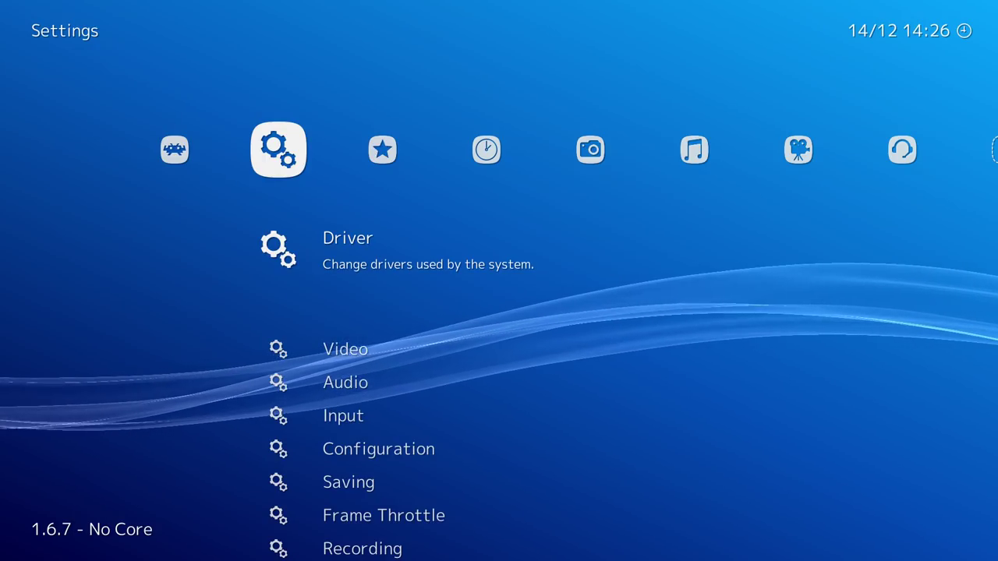
key(Down)
key(Down)
key(Down)
key(Down)
key(Down)
key(Down)
key(Down)
key(Down)
key(Down)
key(Down)
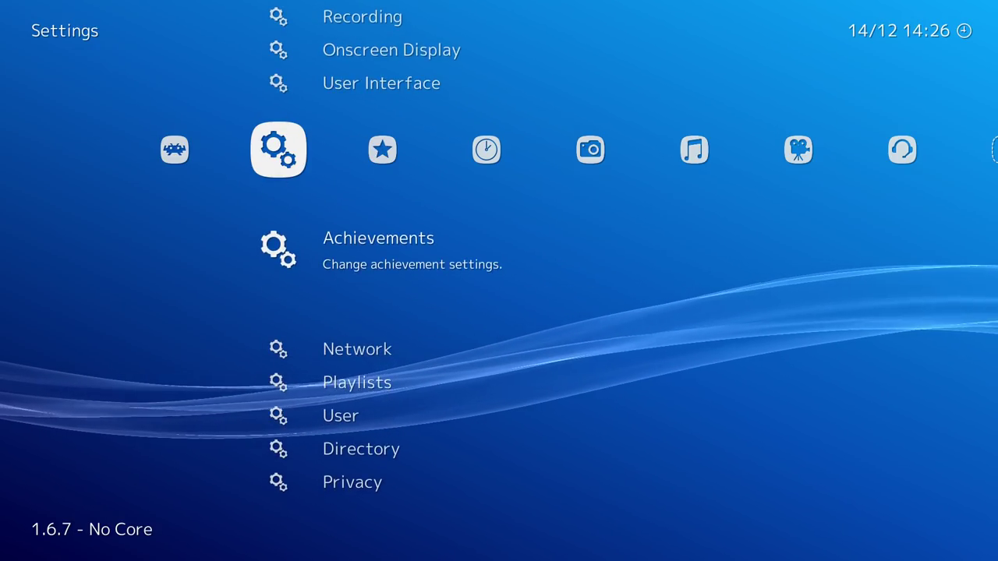
key(Return)
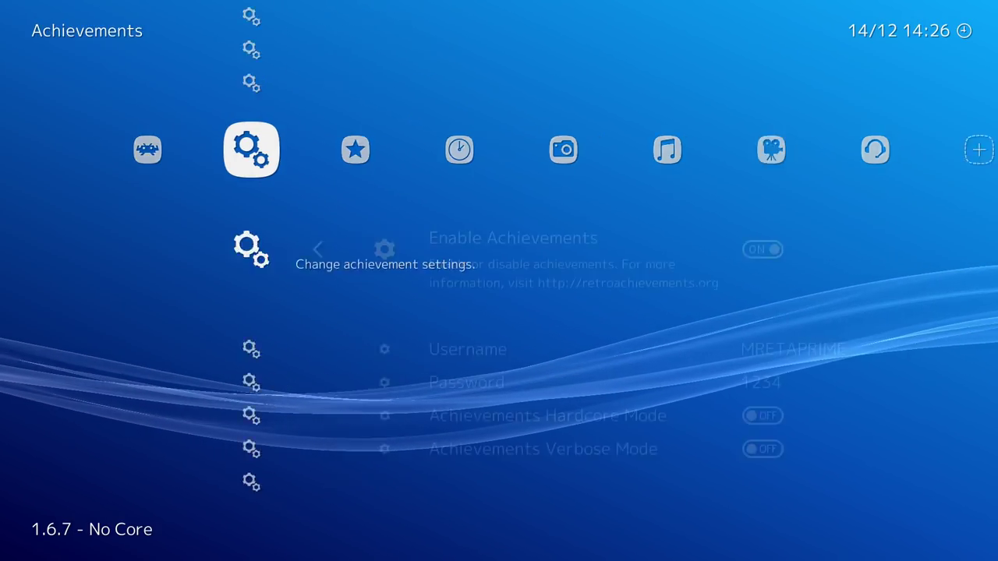
- Toggle Enable Achievements off and back on, and check the account username and password entries
key(Return)
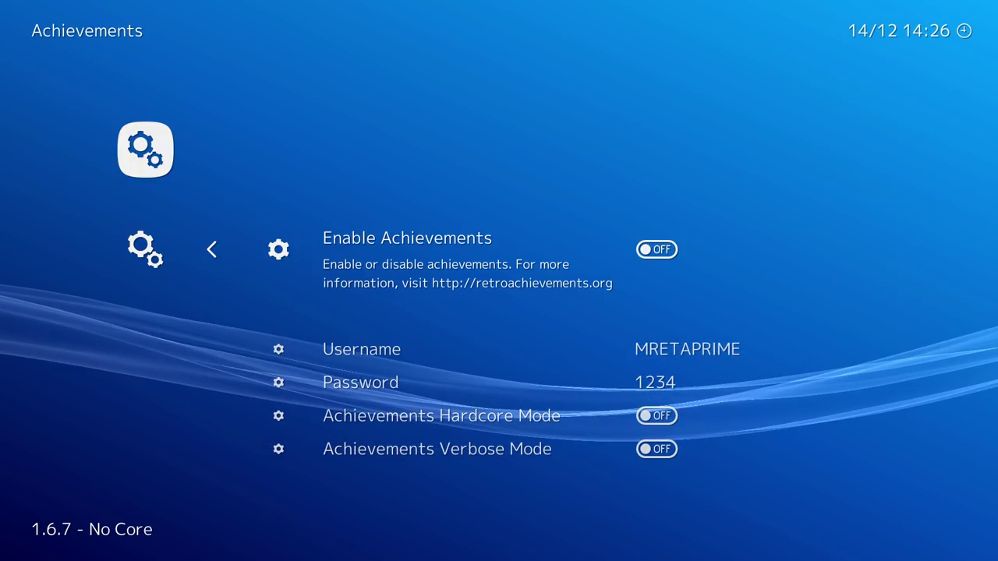
key(Return)
key(Down)
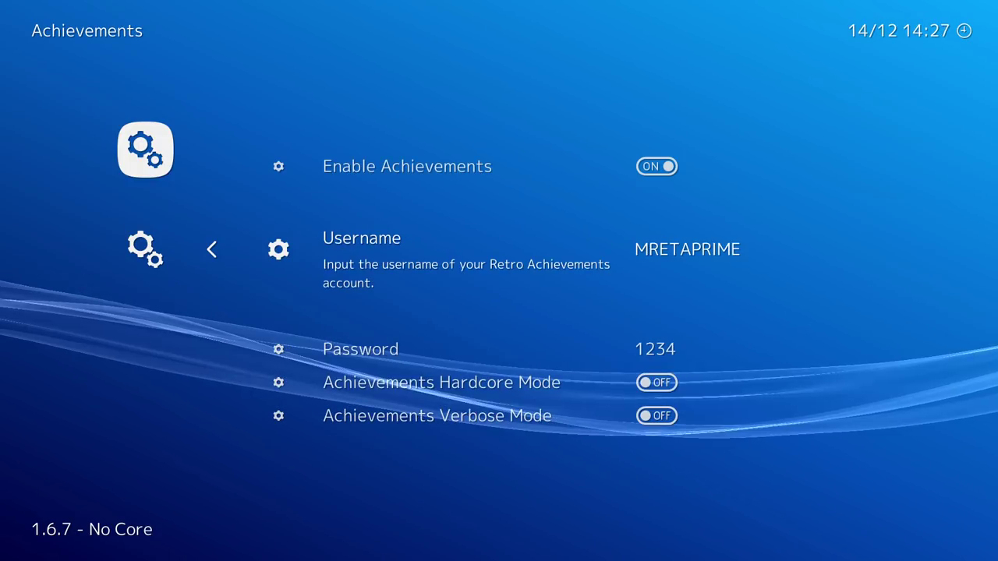
key(Down)
key(Up)
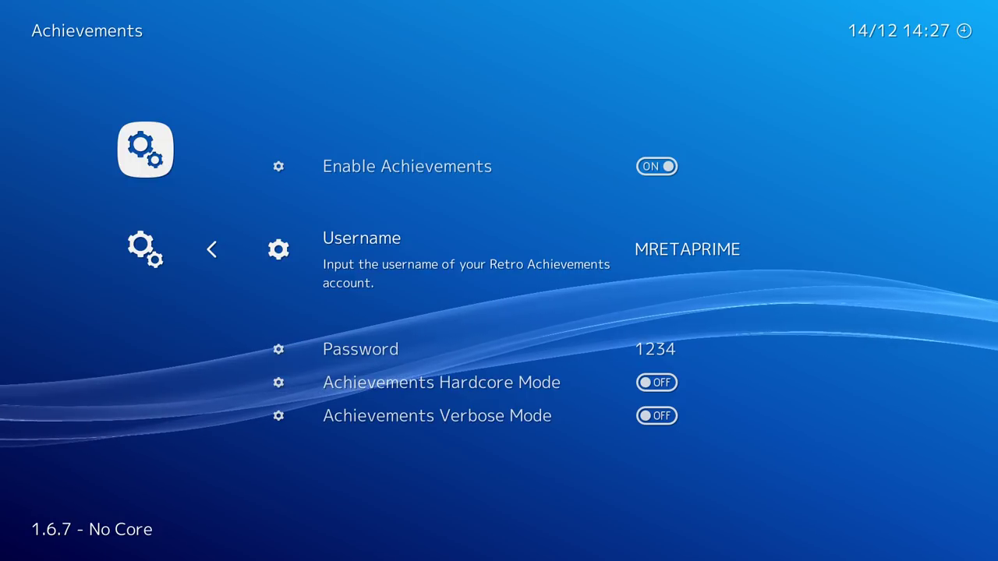
key(Down)
key(Up)
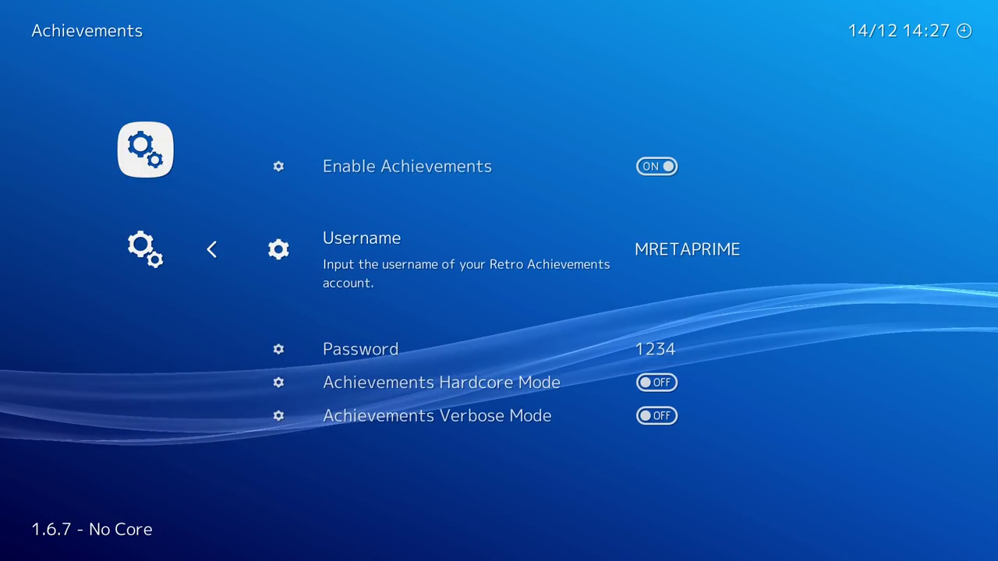
- Leave the Achievements settings, return to the main menu and quit RetroArch
key(BackSpace)
key(Left)
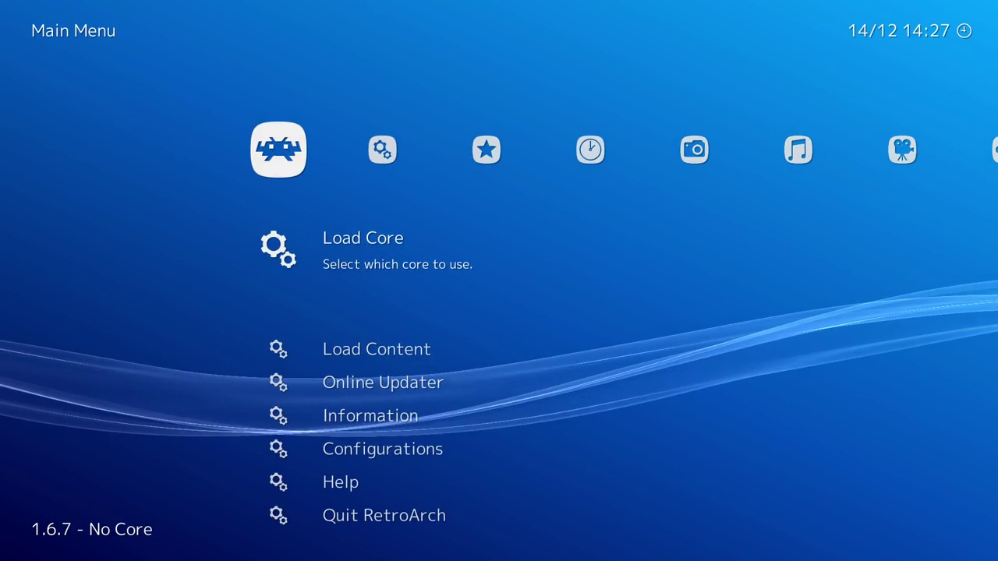
key(Down)
key(Down)
key(Down)
key(Down)
key(Down)
key(Down)
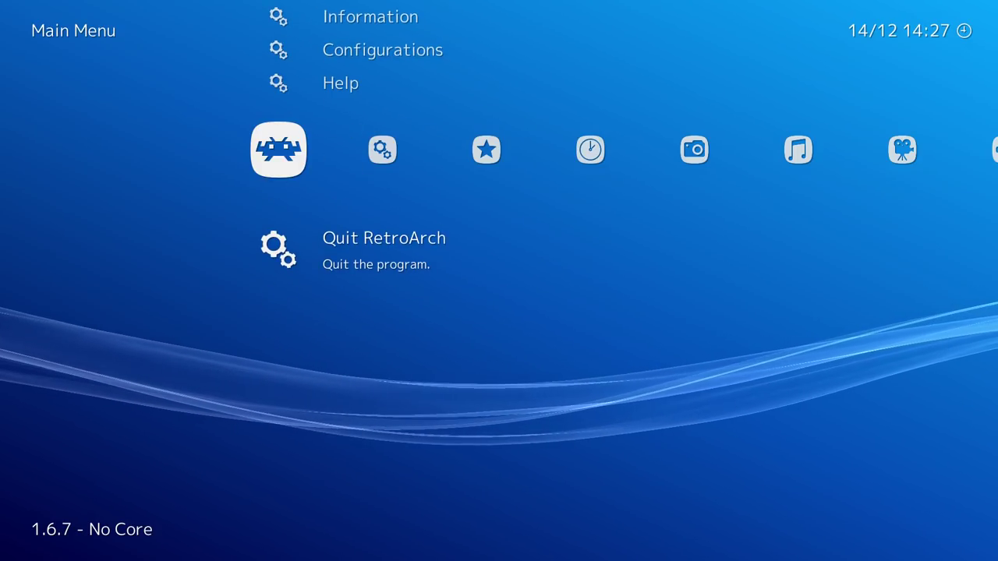
key(Return)
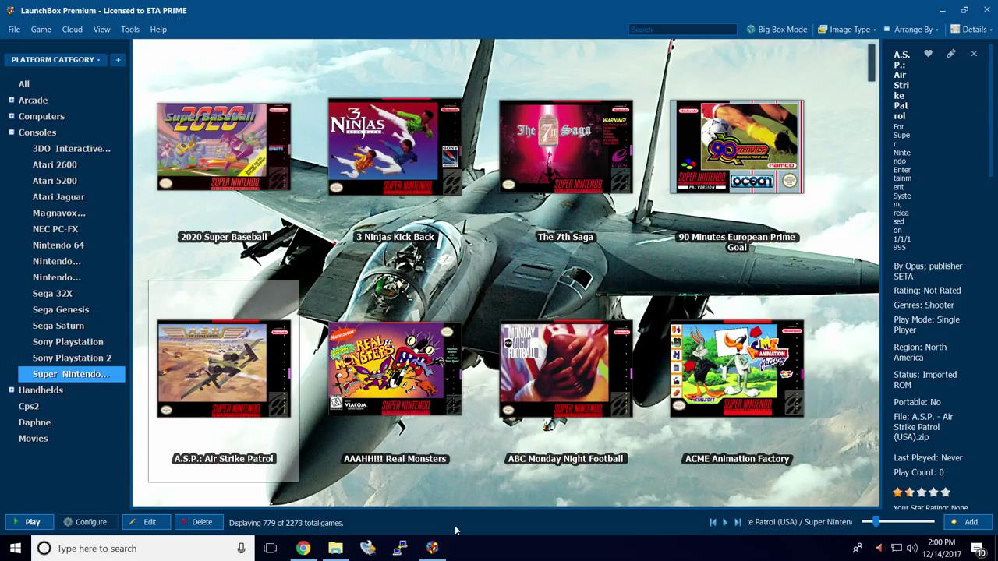
- Open LaunchBox's Retro Achievements options and enter the account username
click(127, 29)
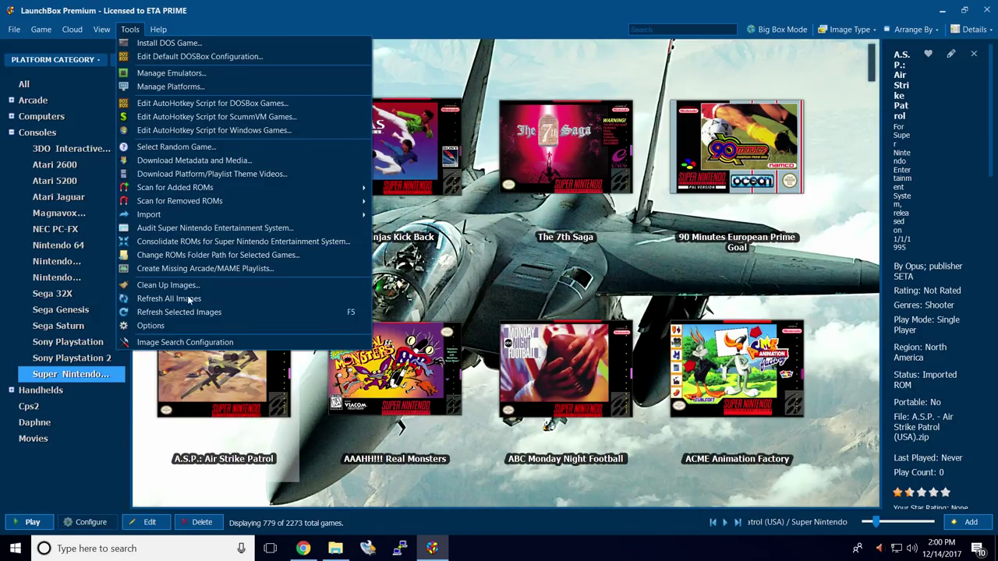
click(183, 325)
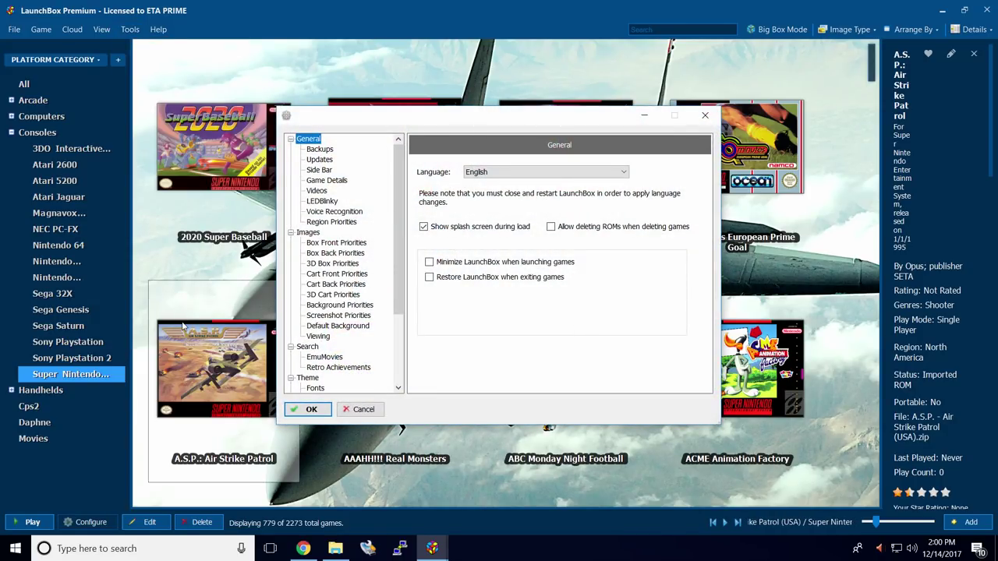
click(321, 367)
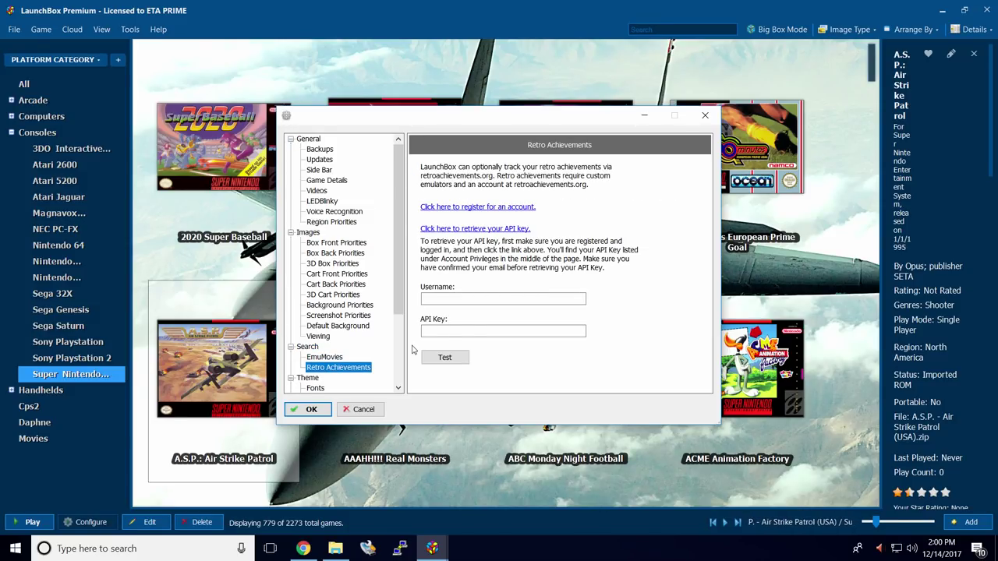
click(499, 299)
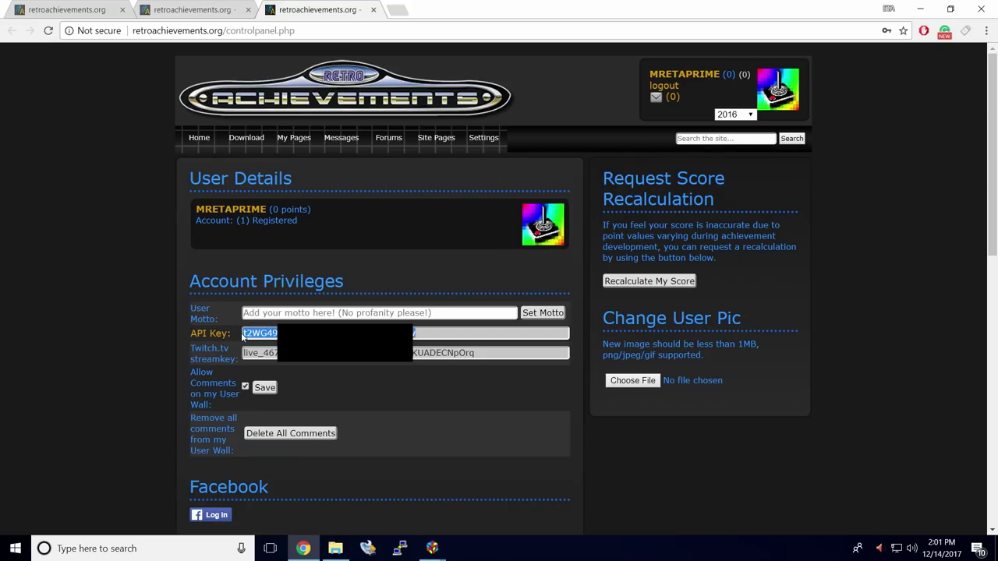
- Copy the API key from the account's control panel page on retroachievements.org and return to LaunchBox
right_click(252, 334)
click(281, 341)
click(918, 7)
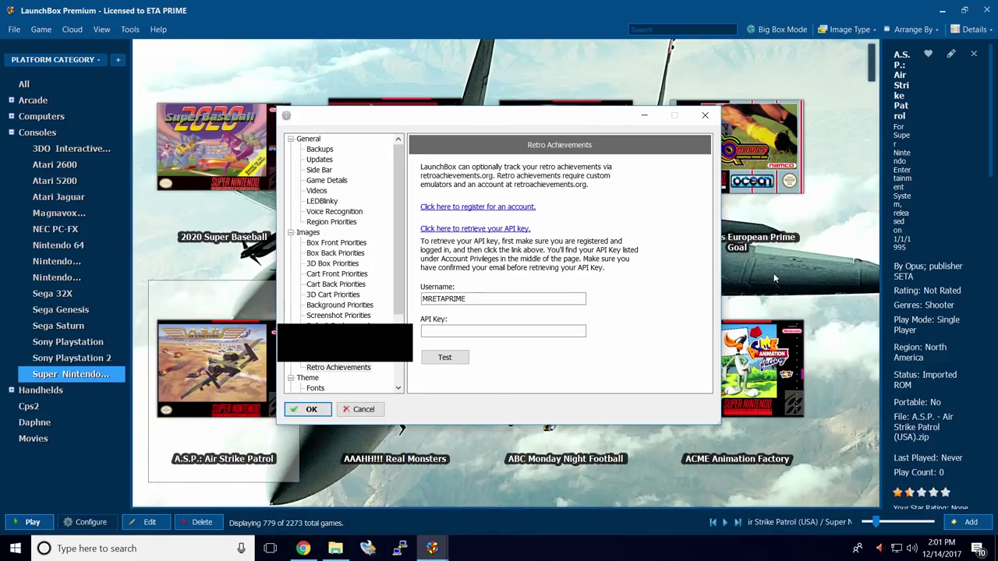
- Paste the API key into the Retro Achievements options, test the connection and save the options
click(455, 332)
right_click(443, 332)
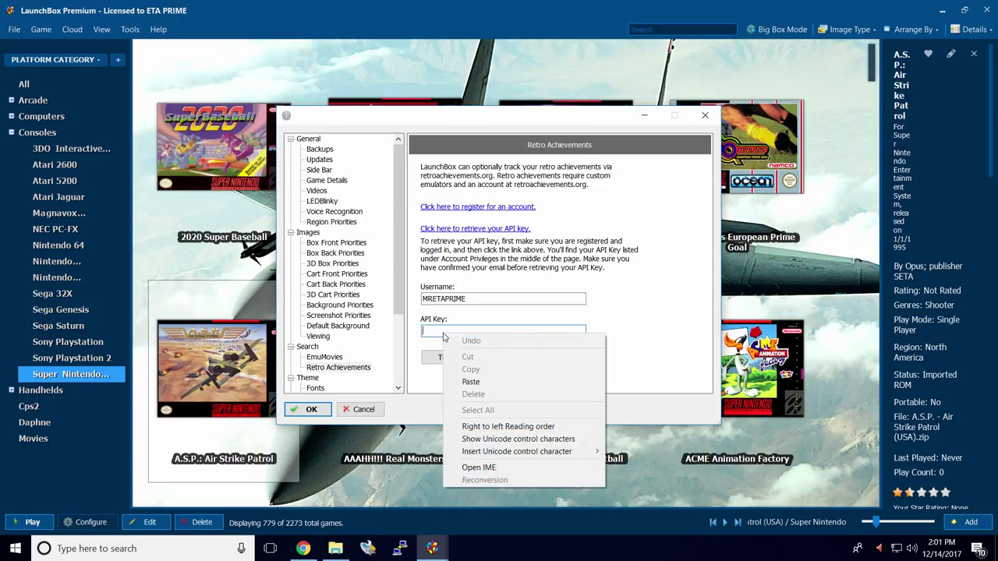
click(482, 381)
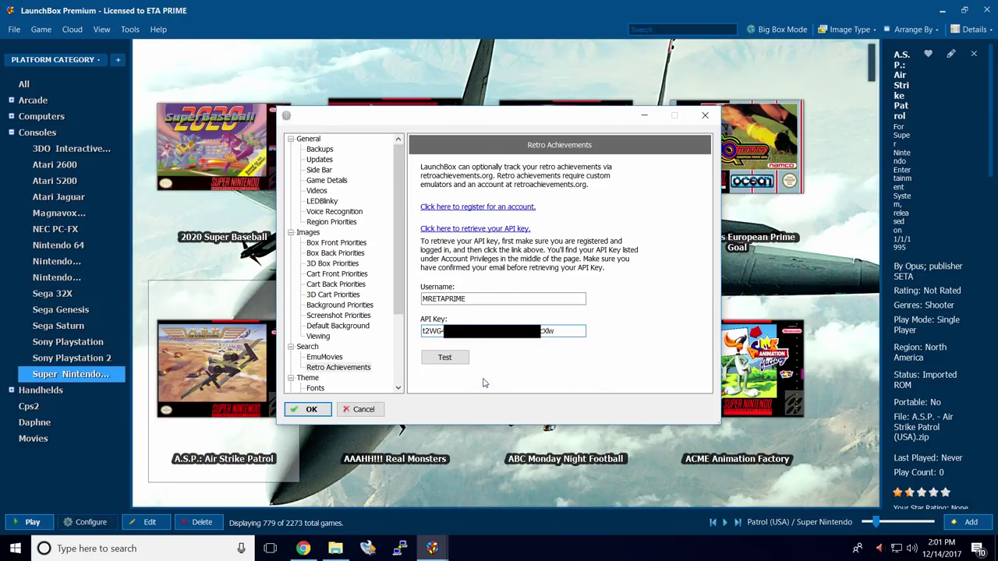
click(445, 361)
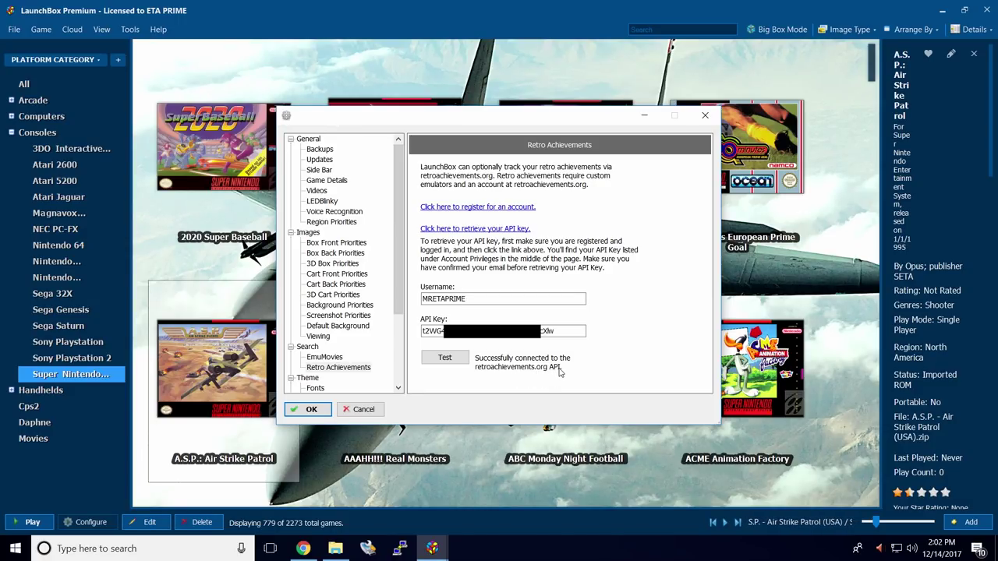
click(311, 409)
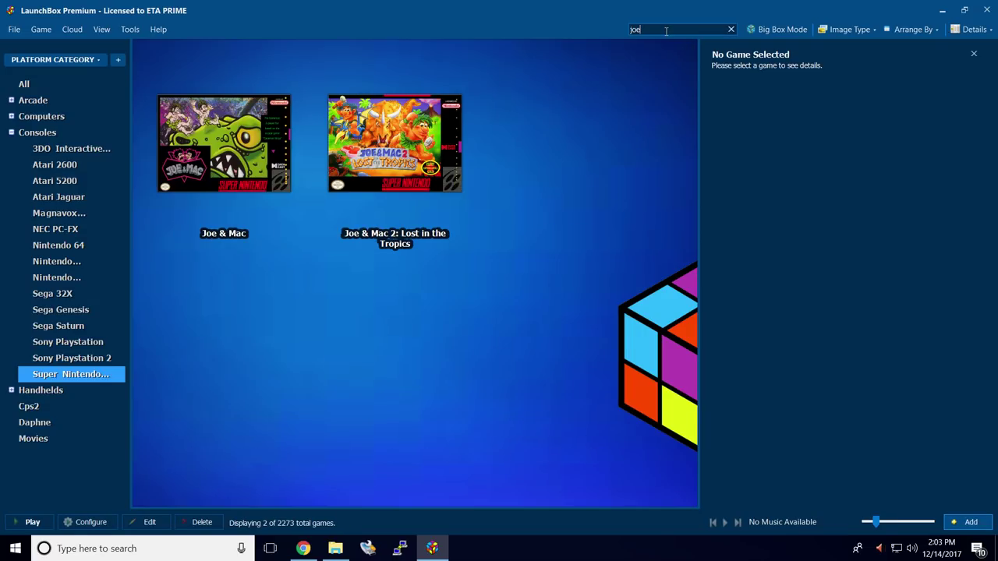
- Search the Super Nintendo games for "joe", select Joe & Mac and examine its remaining achievements
click(234, 160)
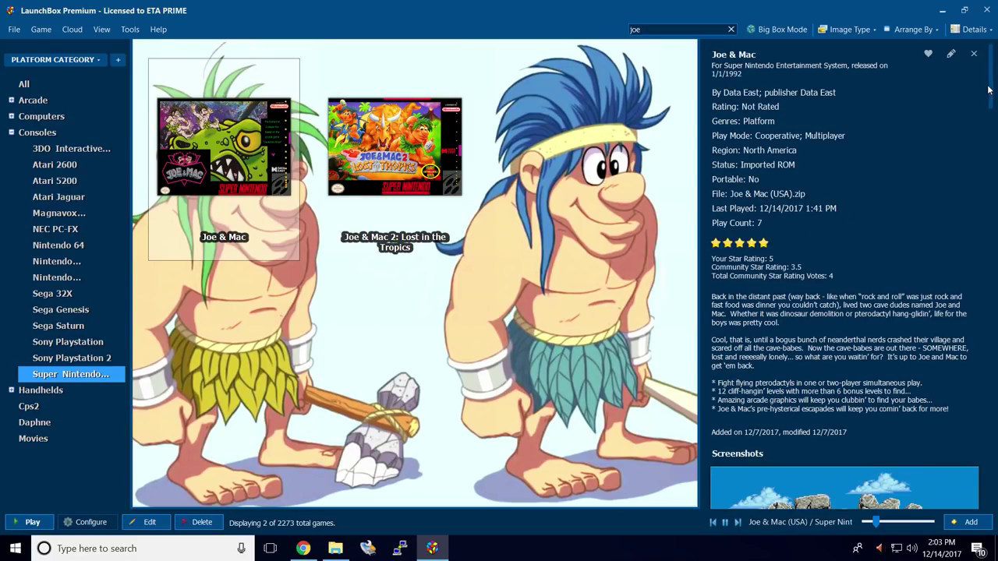
drag(992, 91, 995, 259)
scroll(995, 258, down, 2)
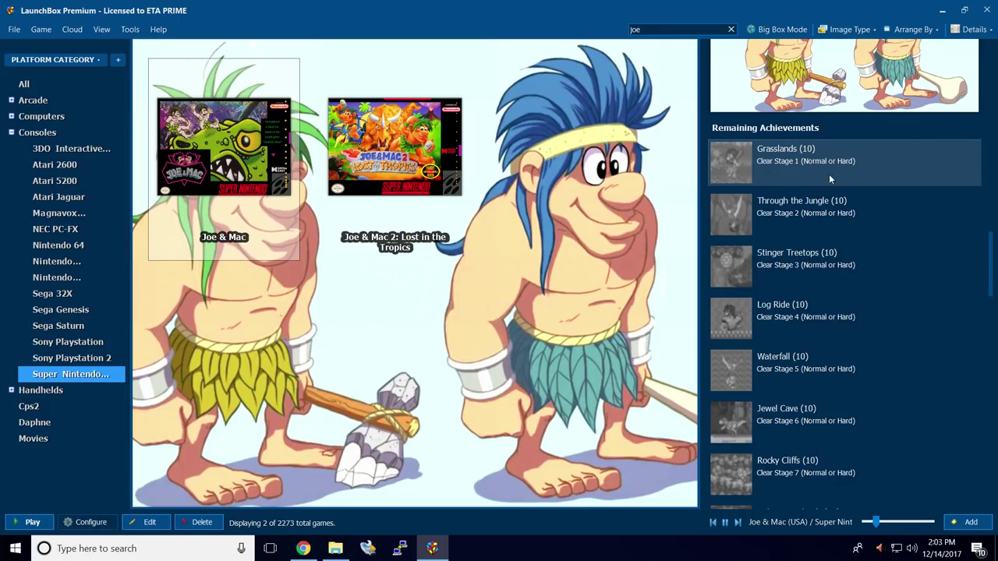
- Select Joe & Mac 2: Lost in the Tropics and examine its remaining achievements
click(394, 161)
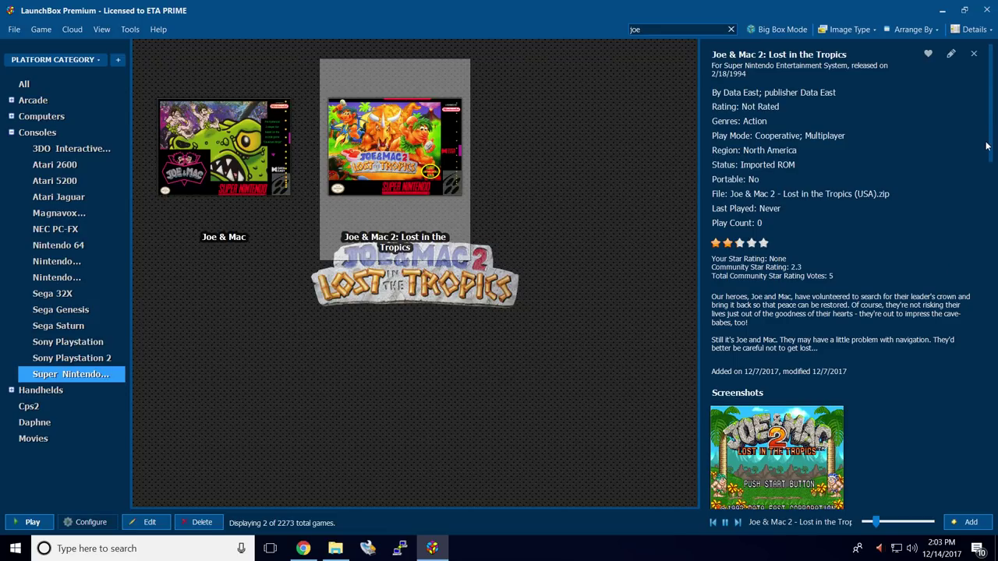
drag(988, 145, 987, 319)
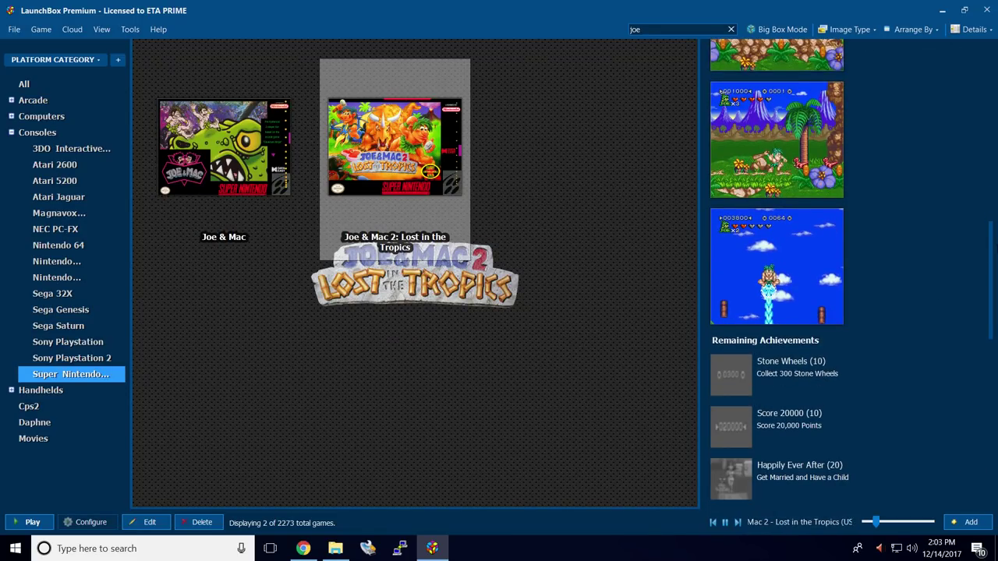
scroll(993, 271, down, 2)
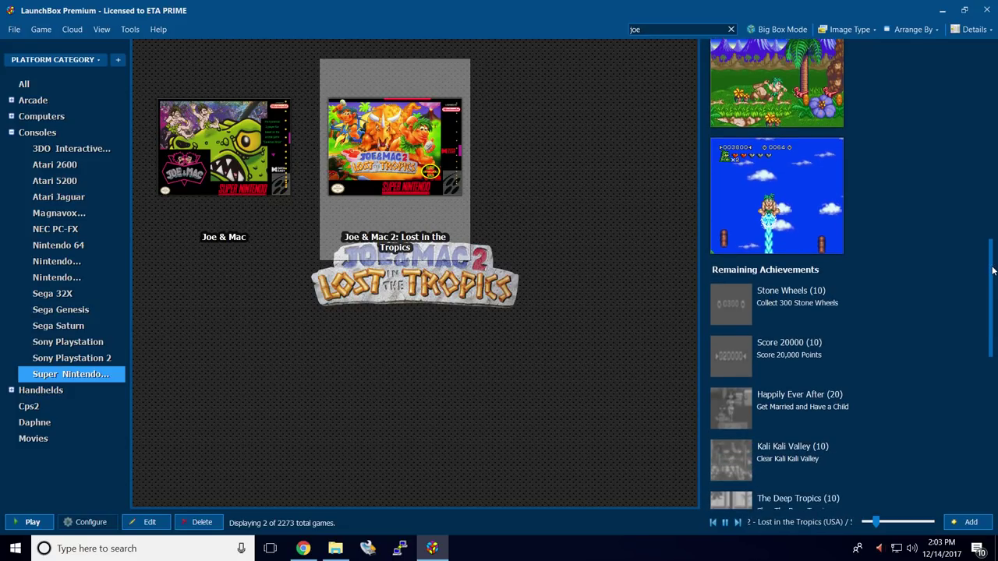
scroll(993, 270, down, 2)
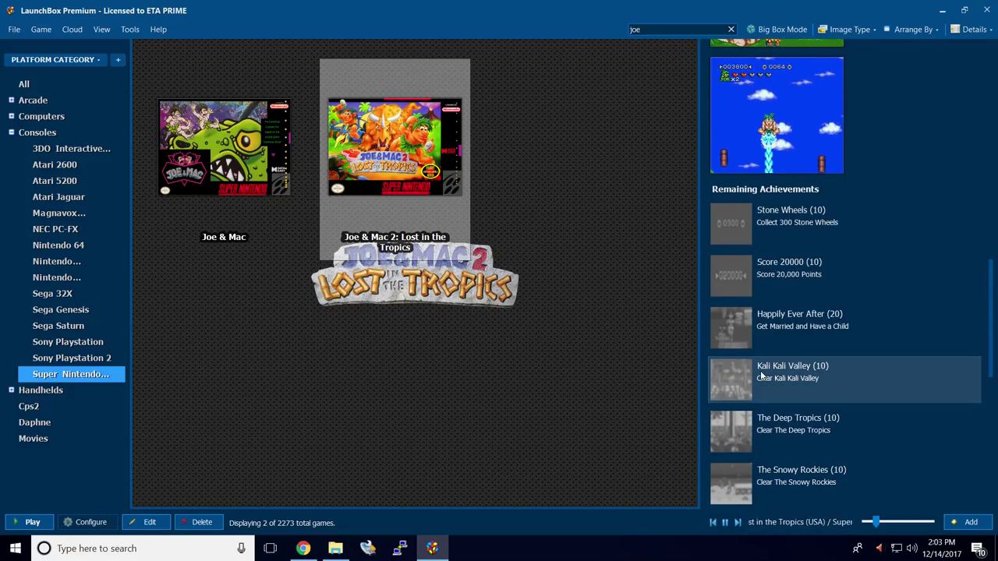
- Select Joe & Mac again and launch the game
click(217, 154)
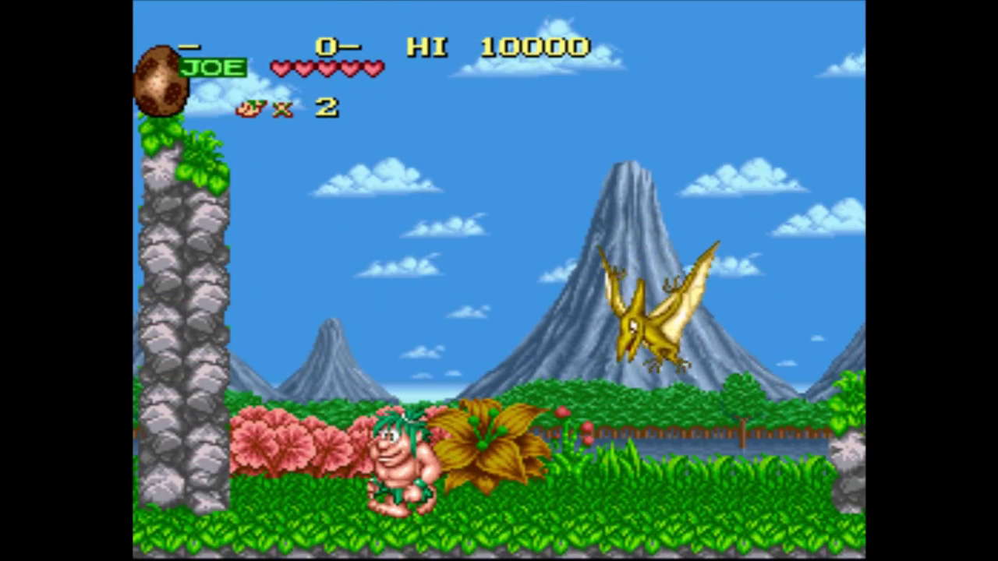
key(x)
key(Right)
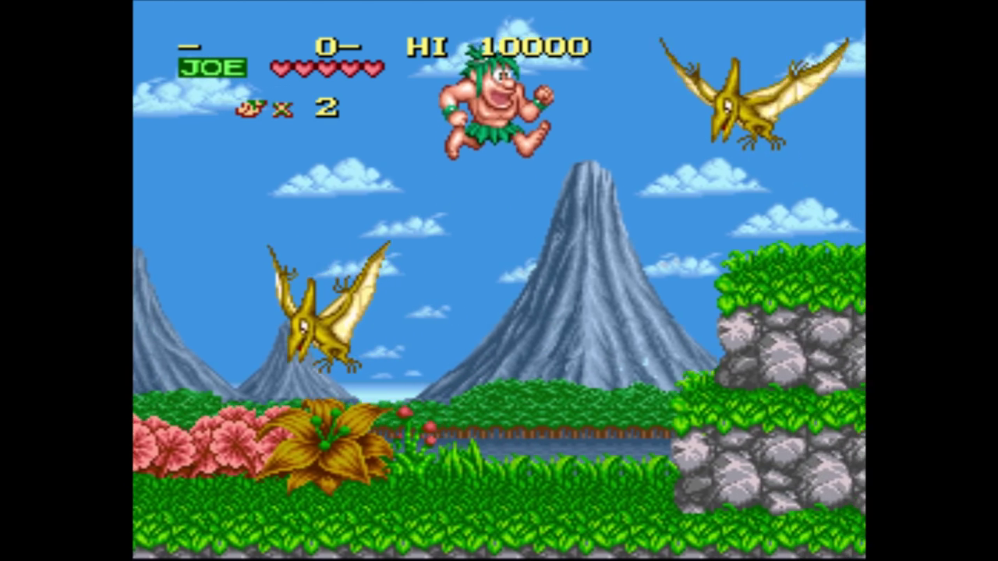
key(Right)
key(z)
key(z)
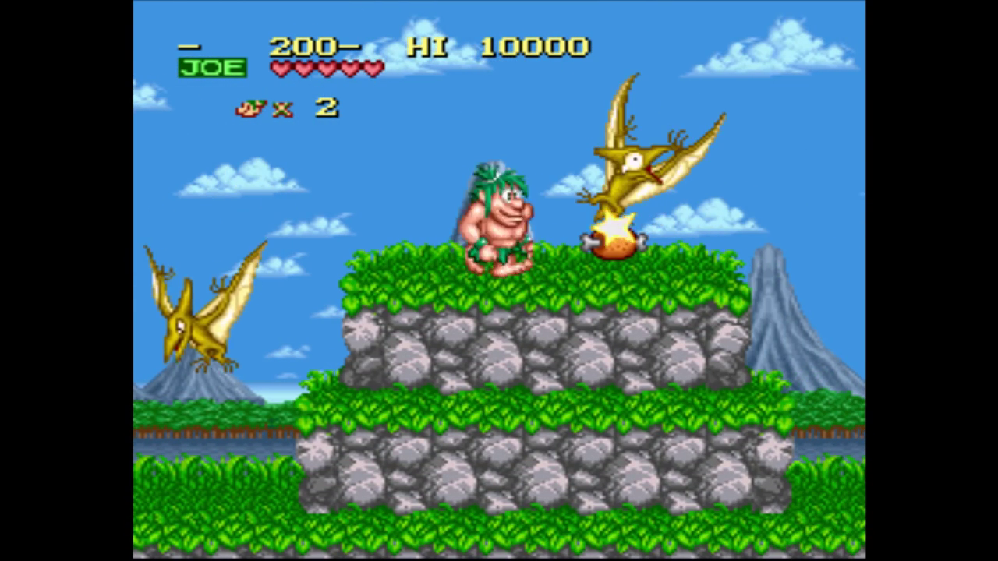
key(Right)
key(x)
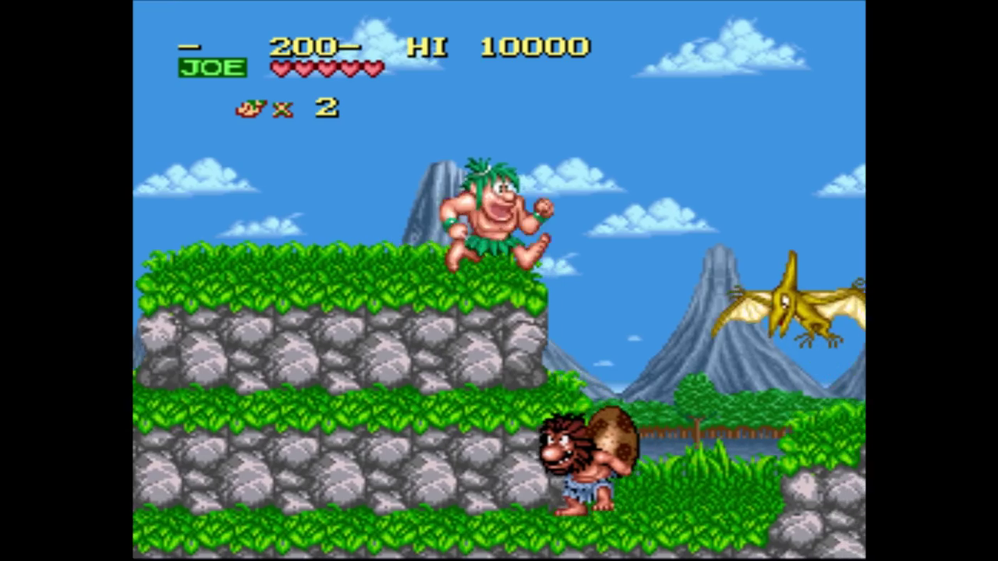
key(x)
key(Right)
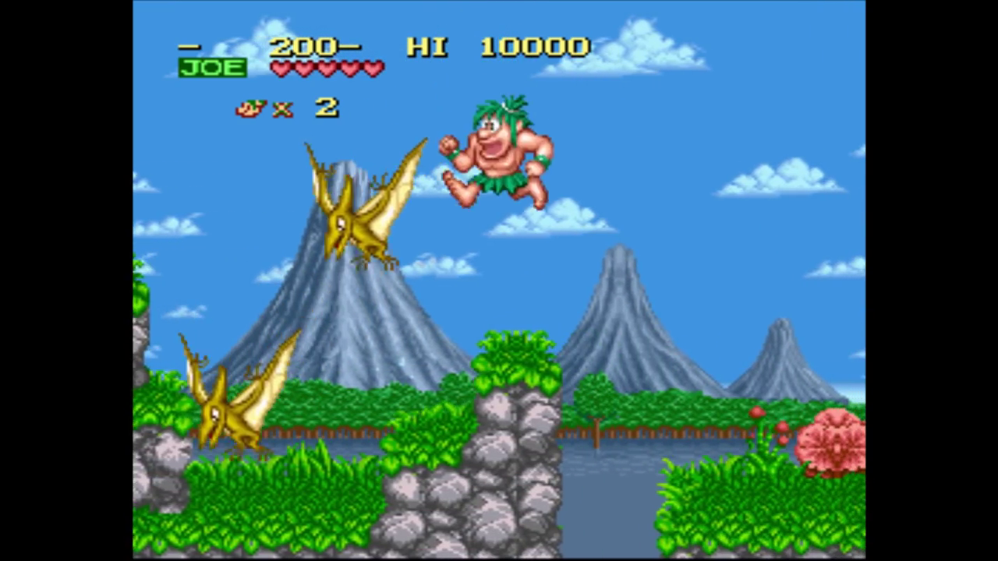
key(Right)
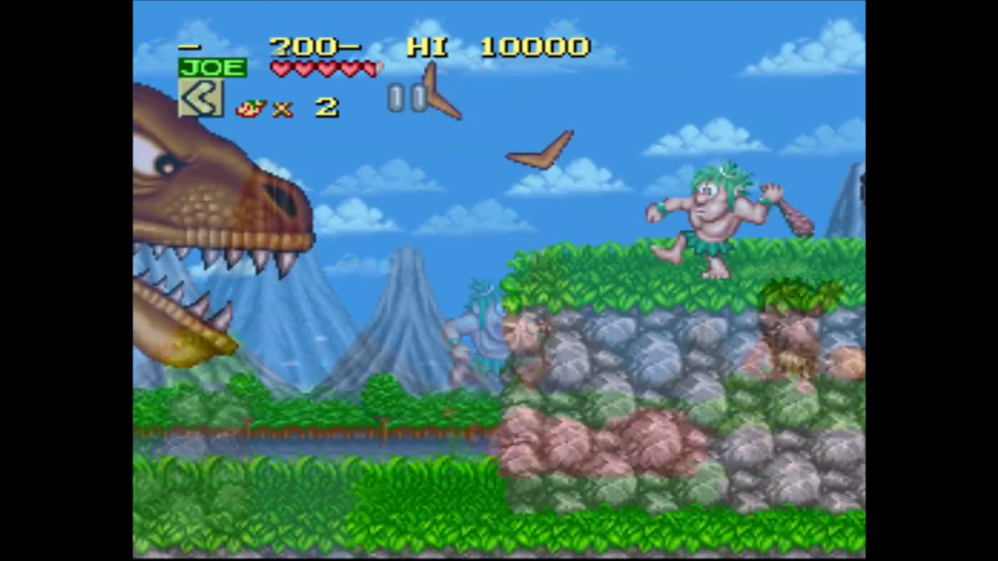
key(z)
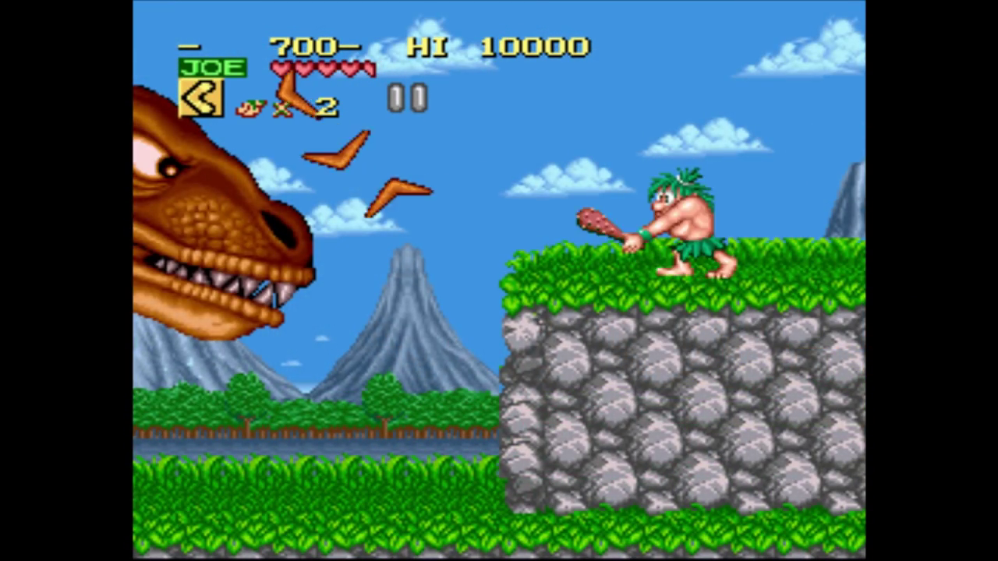
key(z)
key(z)
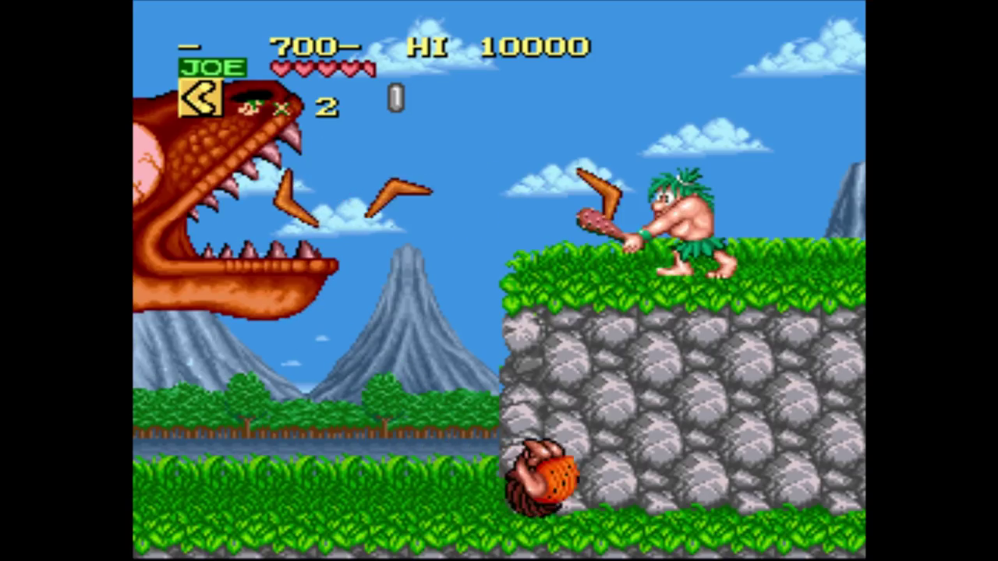
key(x)
key(z)
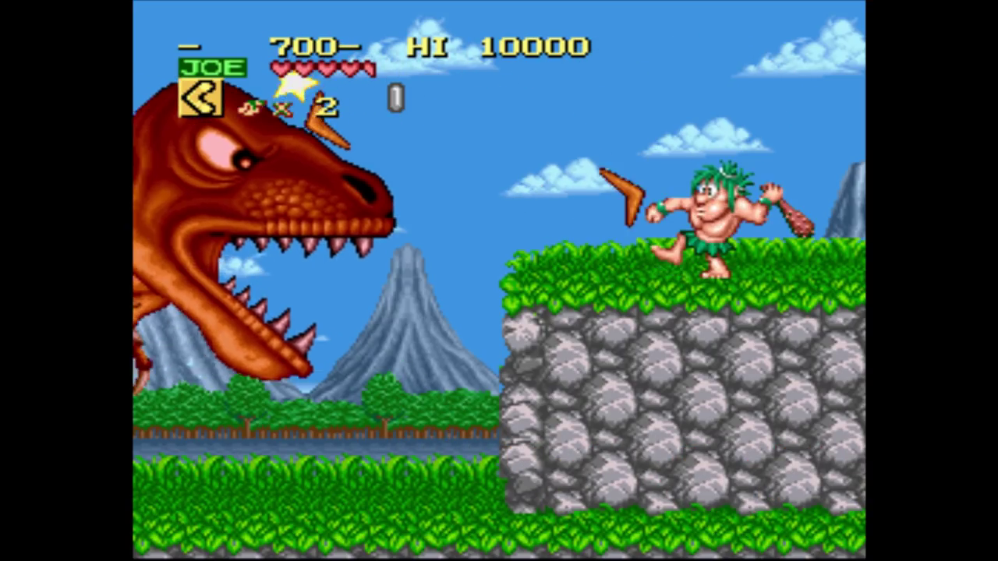
key(z)
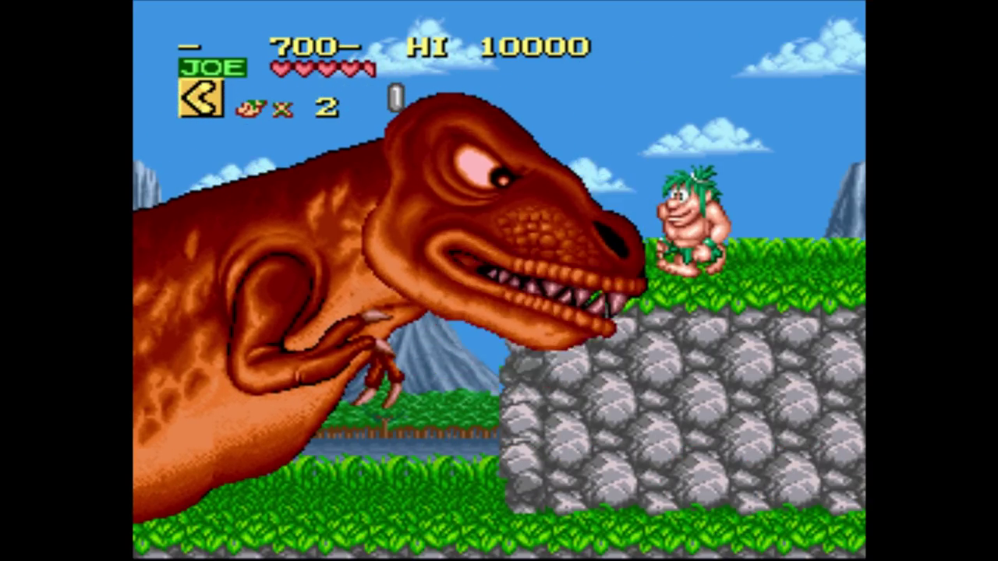
key(z)
key(z)
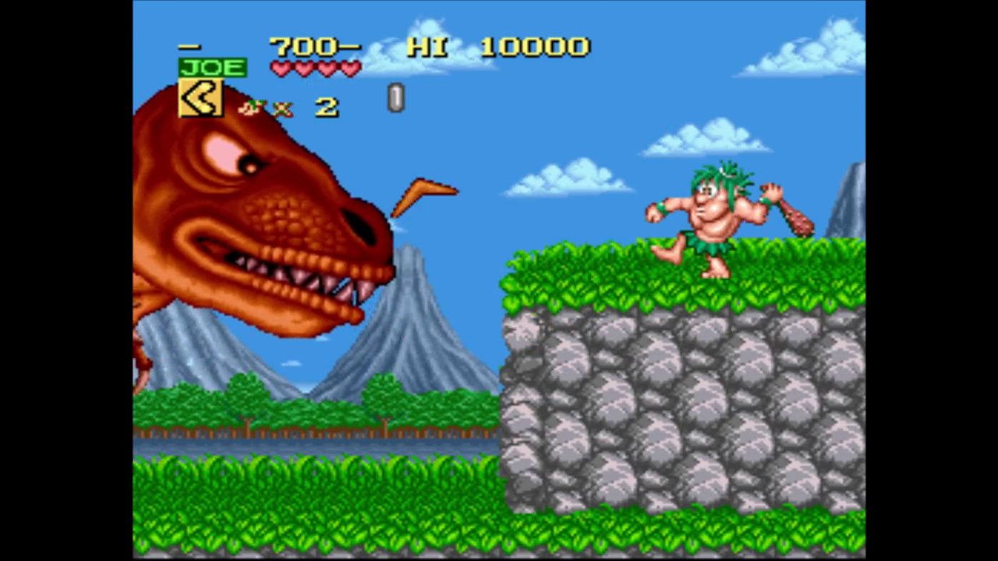
key(z)
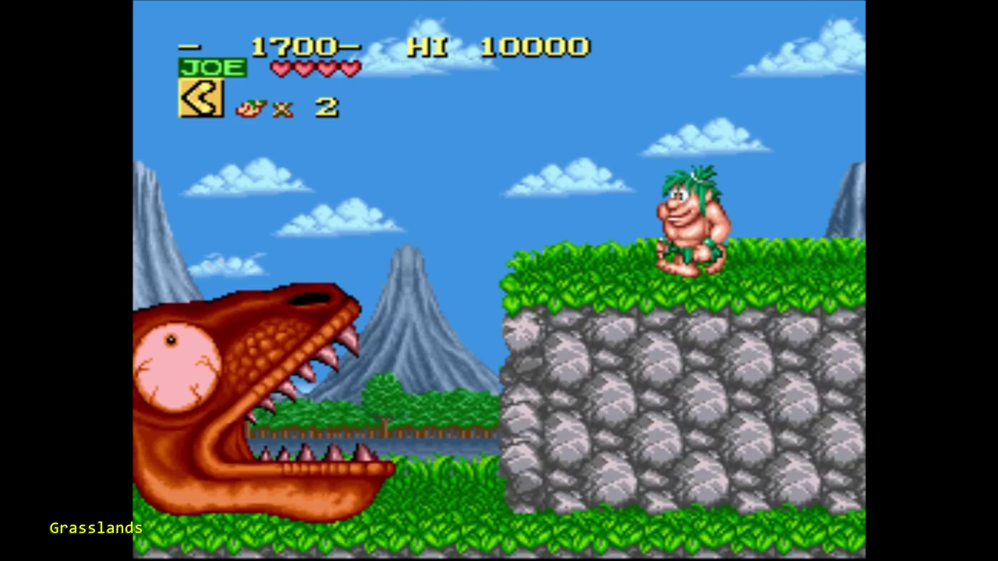
key(Down)
key(Left)
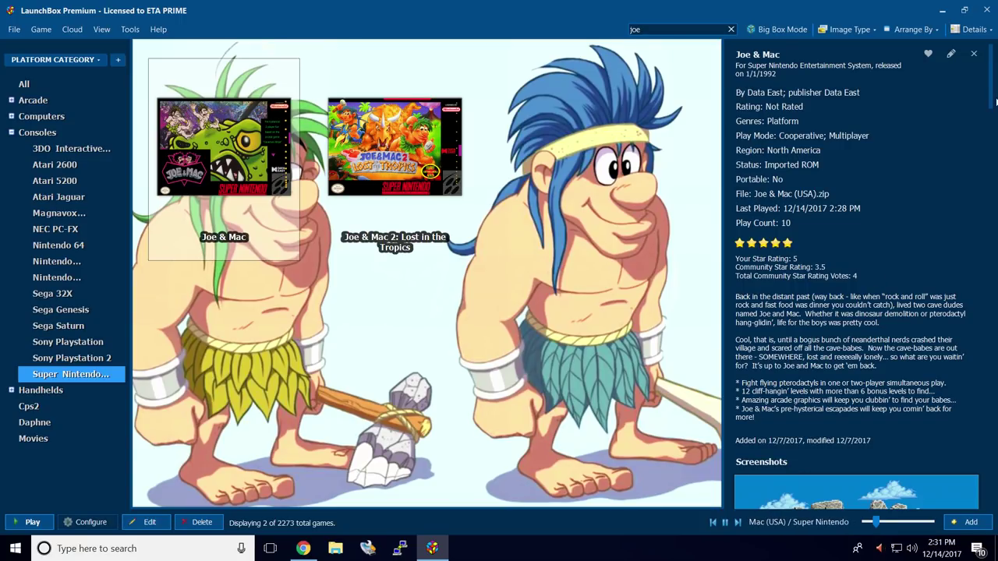
- Check the achievements in the details of Joe & Mac after playing
drag(991, 92, 986, 282)
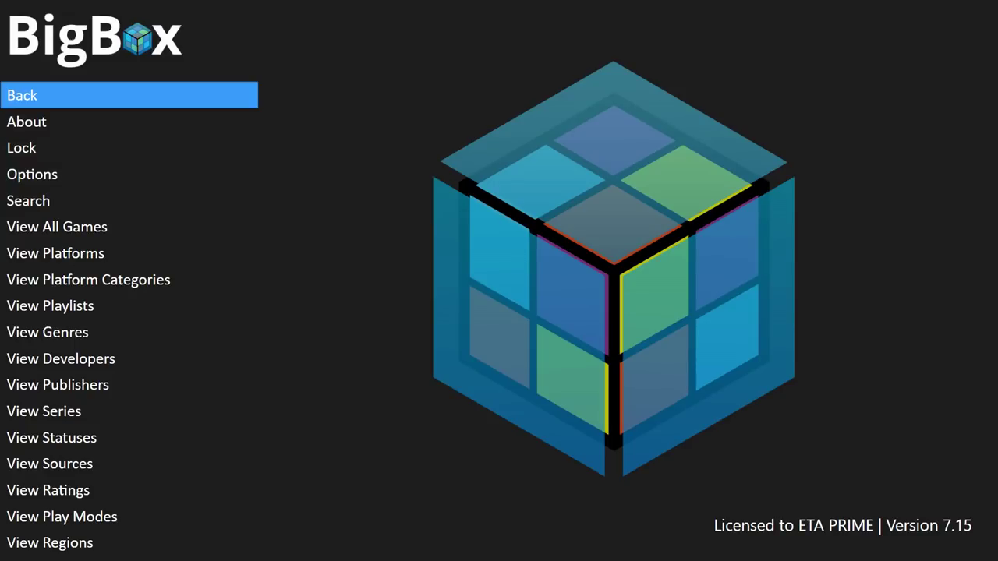
- Switch to Big Box and go to the Controller Buttons section of its options
key(Down)
key(Down)
key(Down)
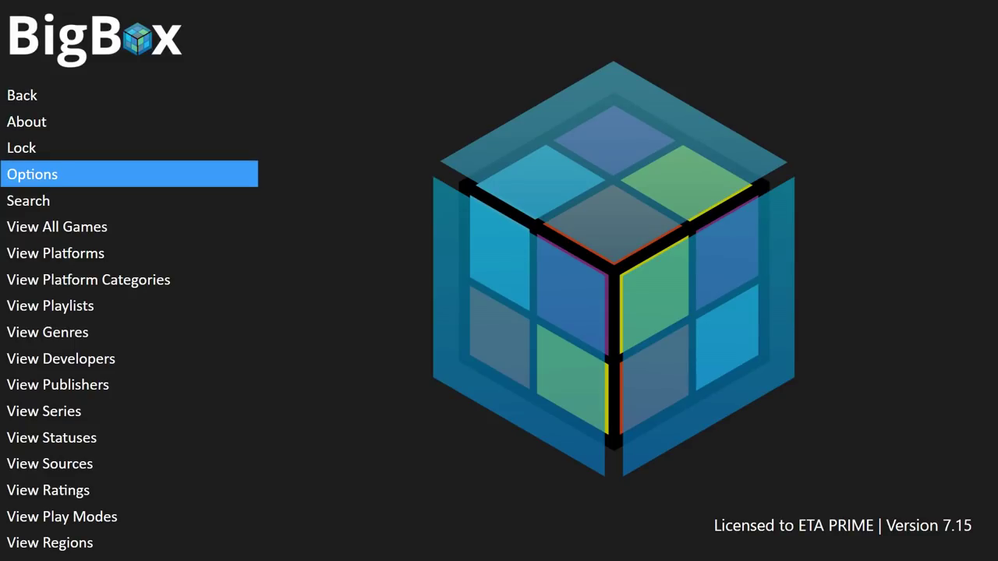
key(Return)
key(Down)
key(Down)
key(Down)
key(Down)
key(Down)
key(Down)
key(Down)
key(Down)
key(Down)
key(Down)
key(Down)
key(Down)
key(Down)
key(Down)
key(Down)
key(Down)
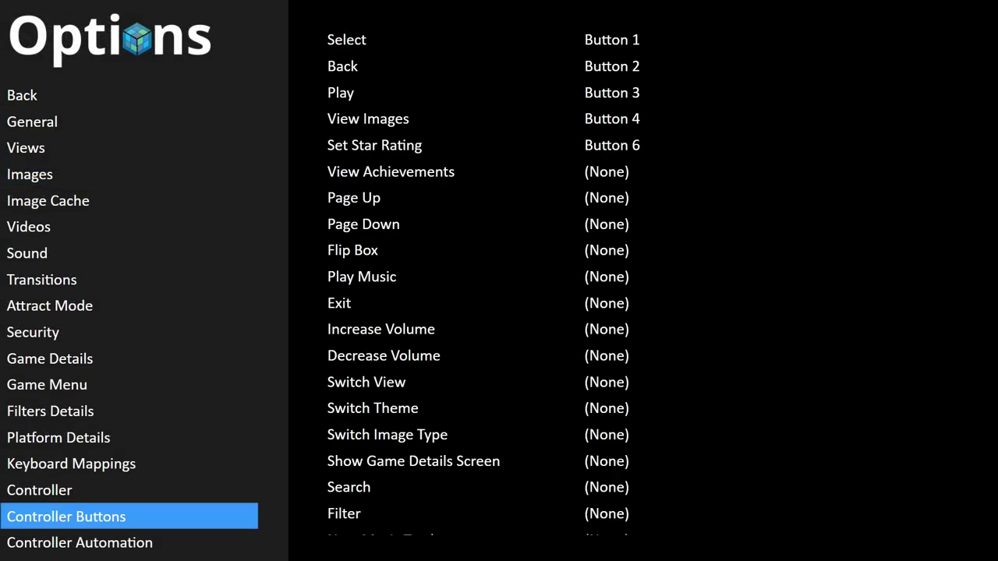
- Open the View Achievements controller button mapping and leave the options
key(Right)
key(Down)
key(Down)
key(Down)
key(Down)
key(Down)
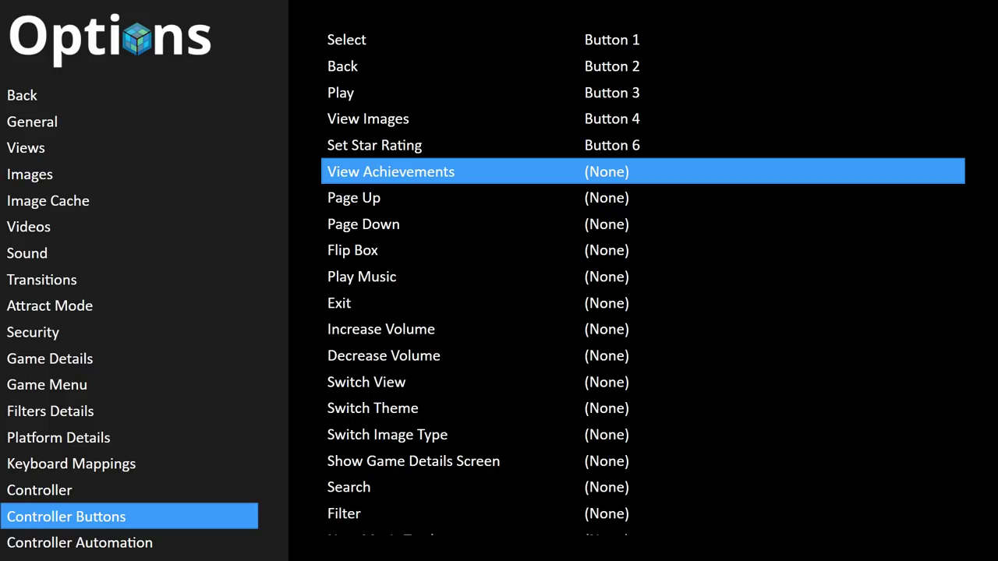
key(Return)
key(Escape)
key(Escape)
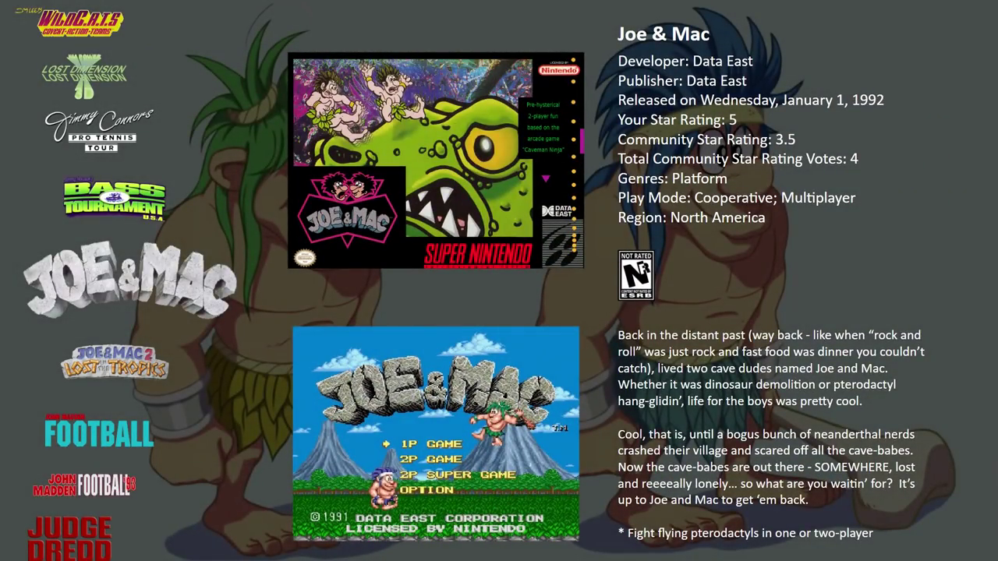
- View the Joe & Mac achievements list in Big Box, close it and move to Joe & Mac 2: Lost in the Tropics
key(Return)
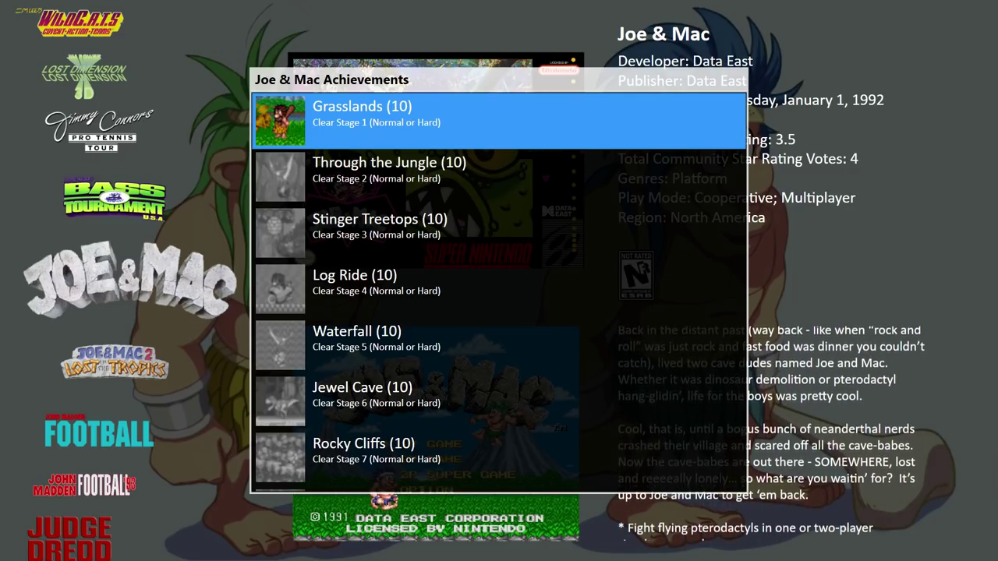
key(Escape)
key(Down)
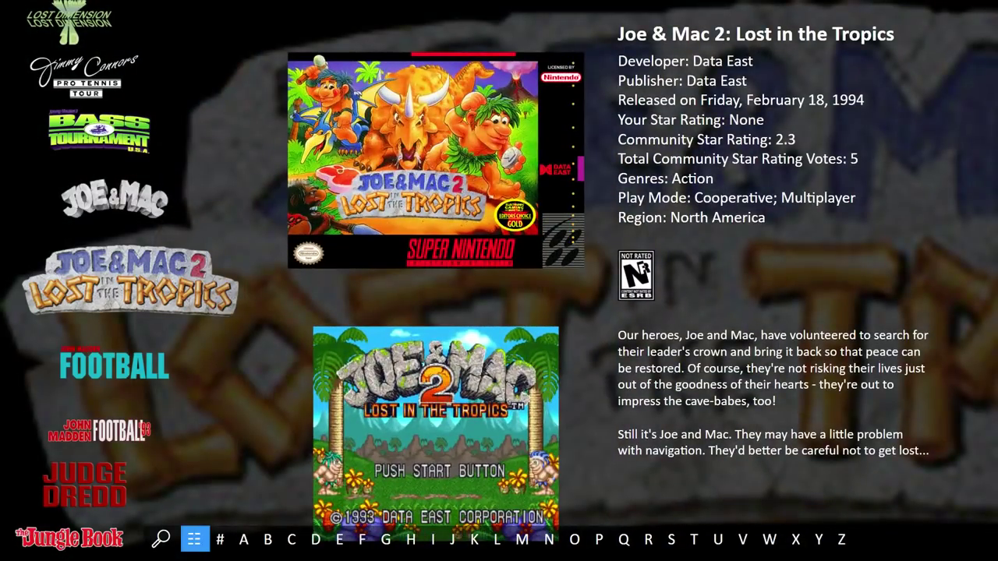
- Jump to the games starting with D in the Super Nintendo game list
key(Right)
key(Right)
key(Right)
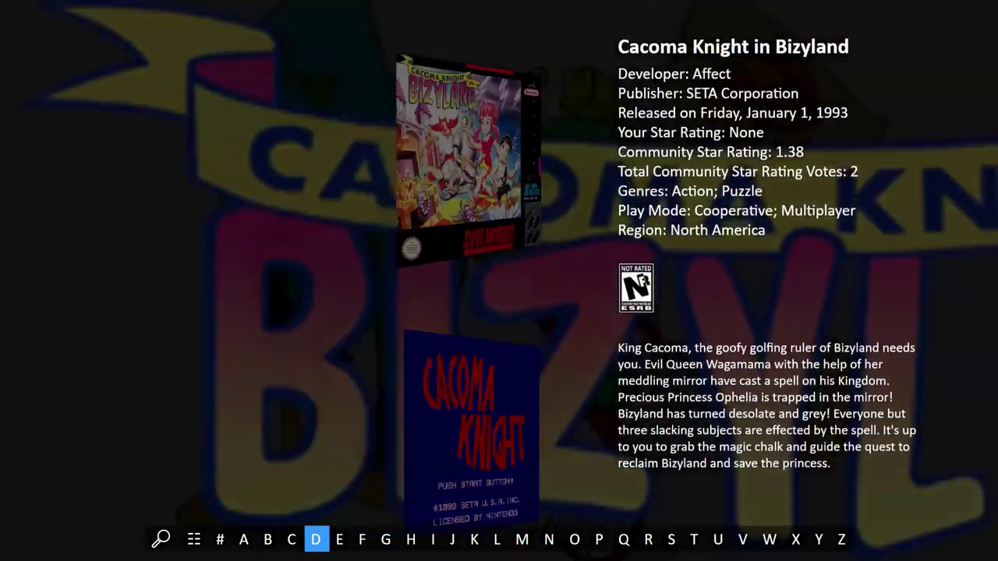
key(Down)
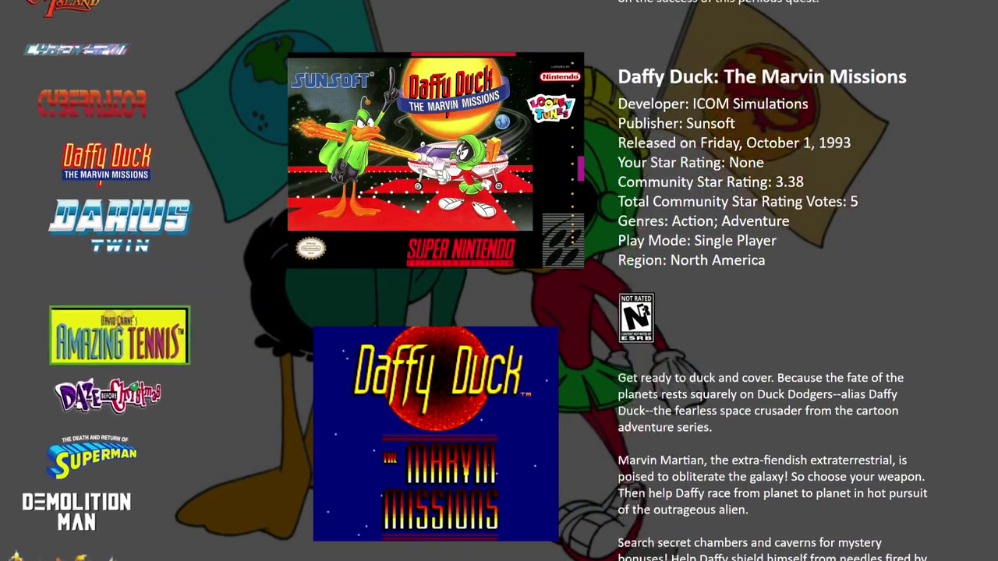
- Go through the D games to DoReMi Fantasy: Milon no DokiDoki Daibouken
key(Down)
key(Down)
key(Down)
key(Down)
key(Down)
key(Down)
key(Down)
key(Down)
key(Down)
key(Down)
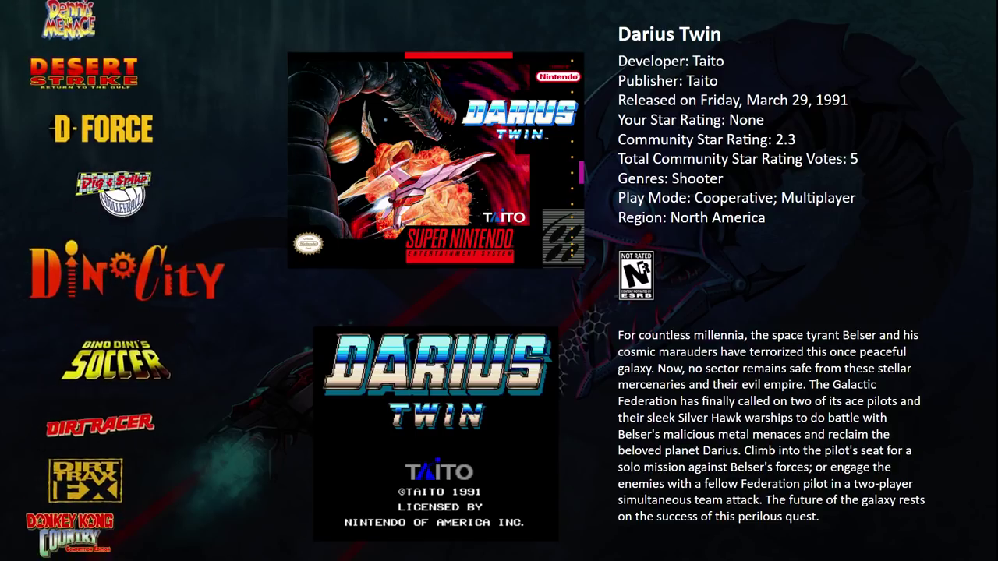
key(Down)
key(Down)
key(Down)
key(Down)
key(Down)
key(Down)
key(Down)
key(Down)
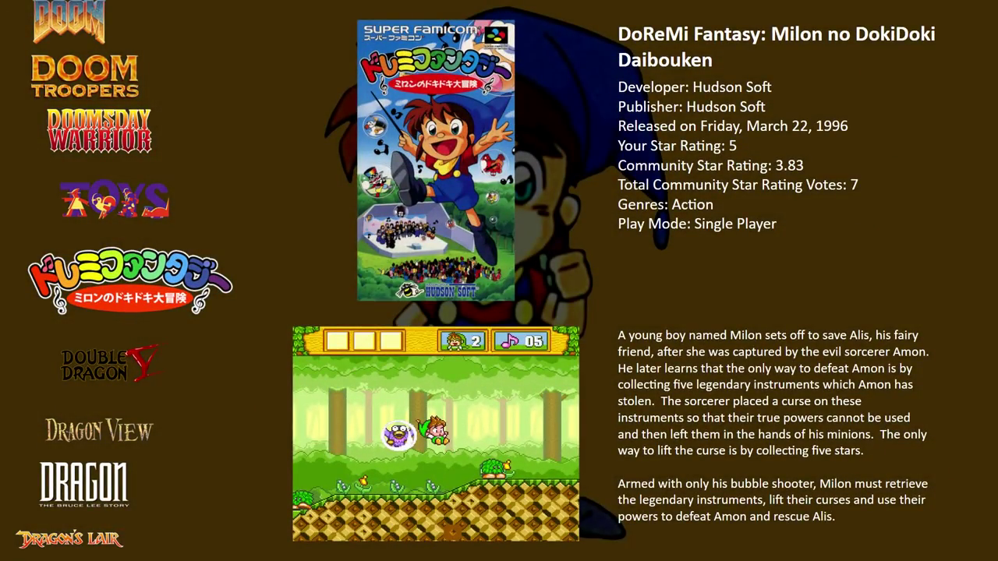
- View the earned and remaining achievements of DoReMi Fantasy, close the list and return to the platform list at Super Nintendo
key(Return)
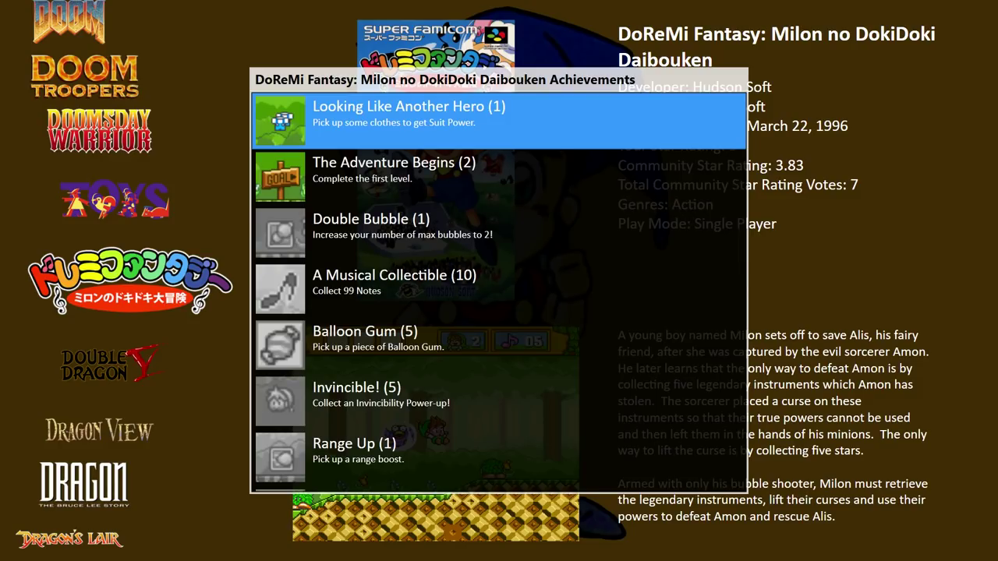
key(Down)
key(Up)
key(Down)
key(Up)
key(Down)
key(Up)
key(Down)
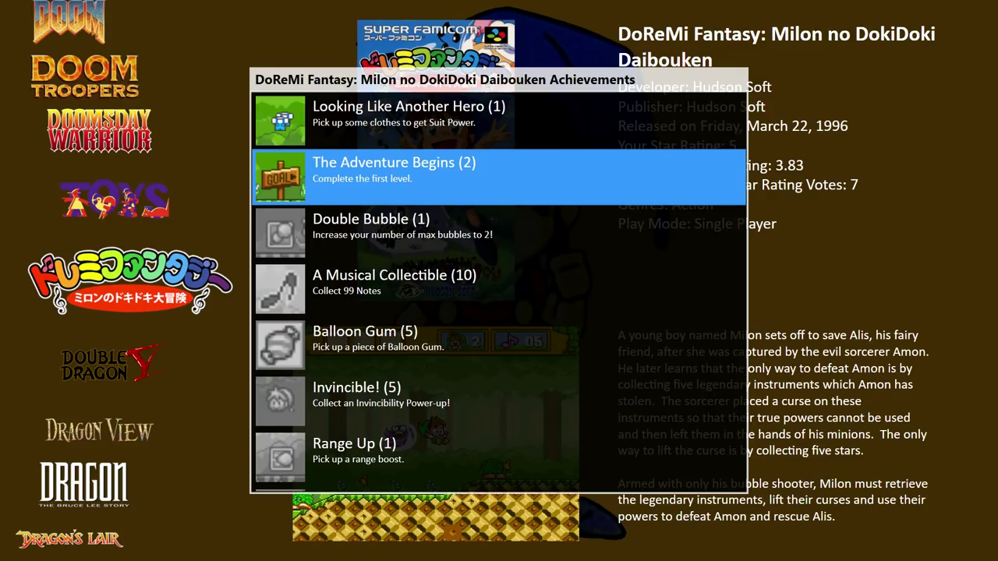
key(Up)
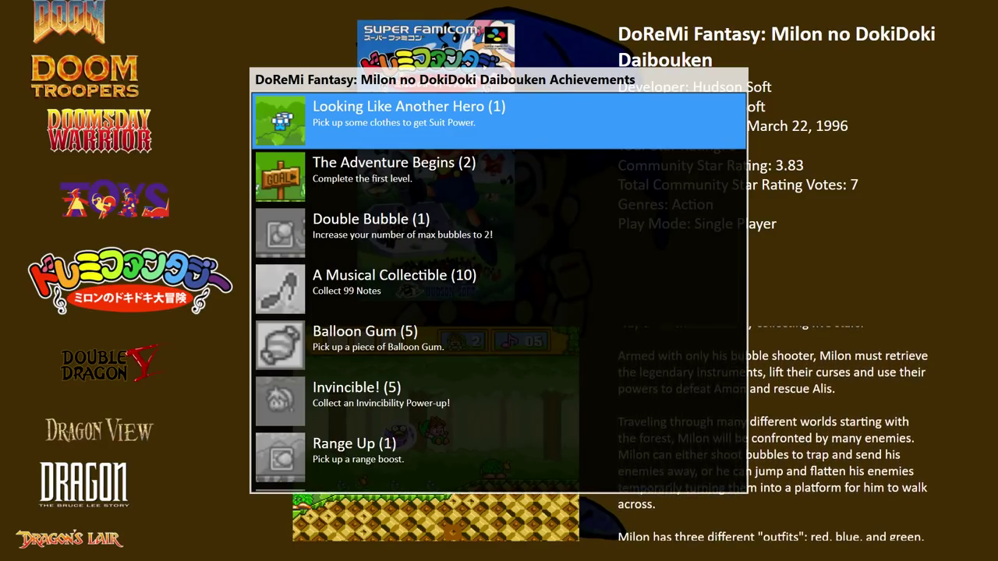
key(Escape)
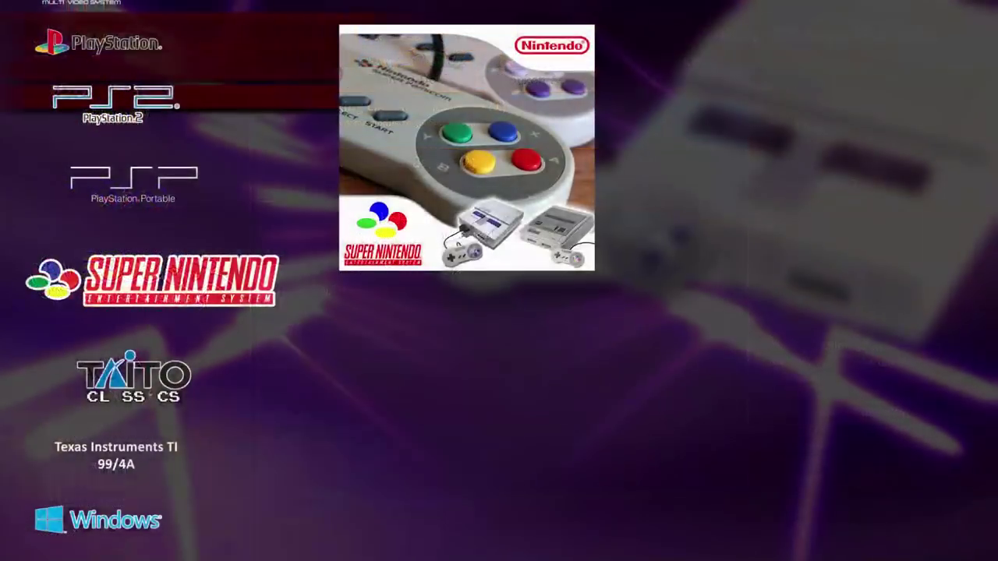